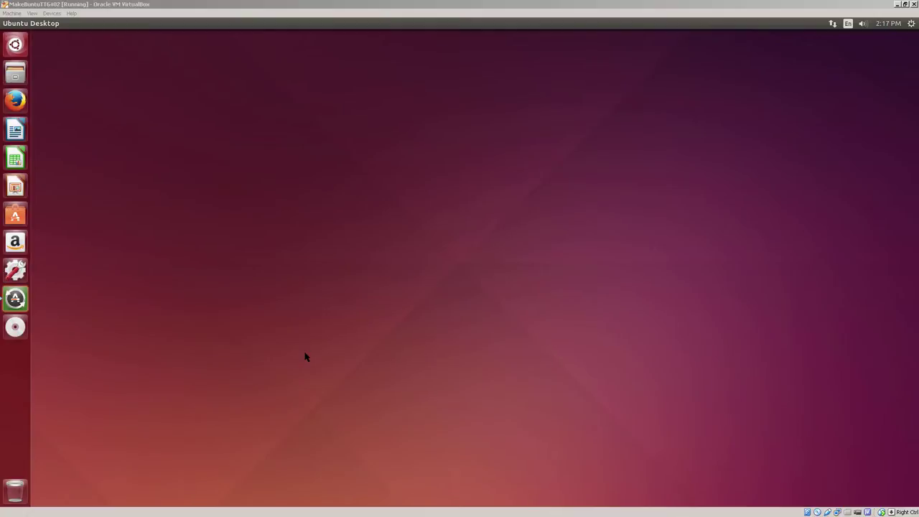
- Open a terminal and add the package repository ppa:ubuntu-desktop/ubuntu-make with sudo add-apt-repository, accepting the addition
{"action": "left_click", "coordinate": [331, 8]}
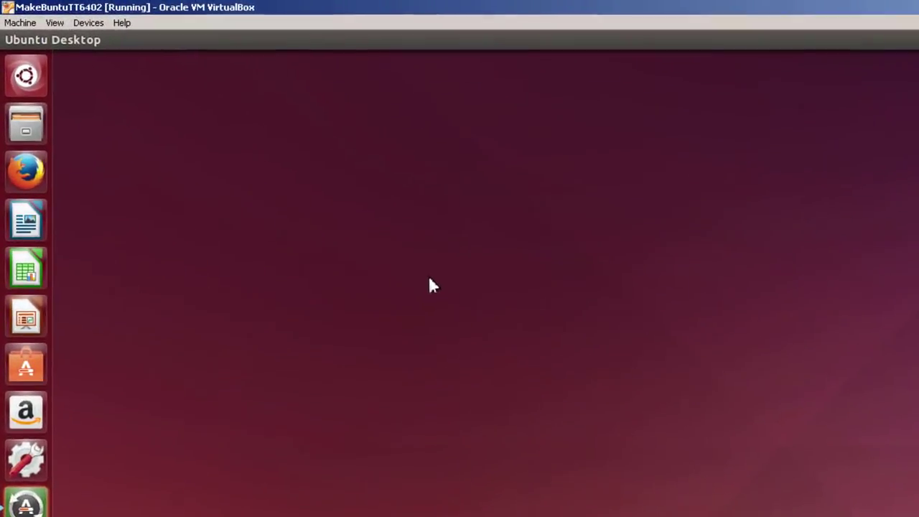
{"action": "key", "text": "ctrl+alt+t"}
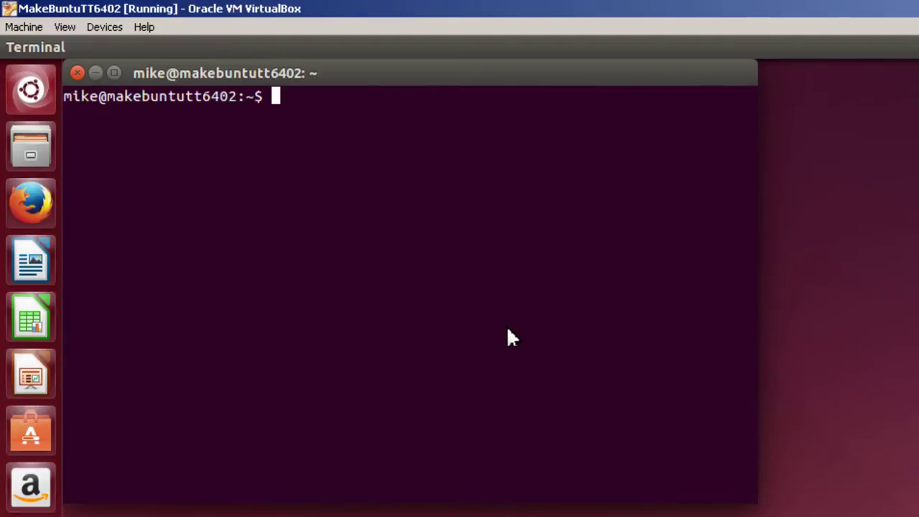
{"action": "type", "text": "sudo add-a"}
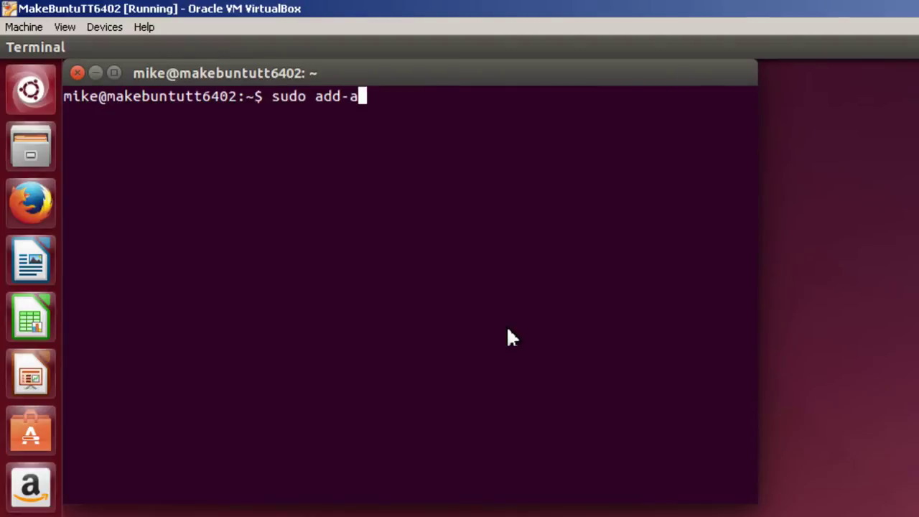
{"action": "type", "text": "pt-rep"}
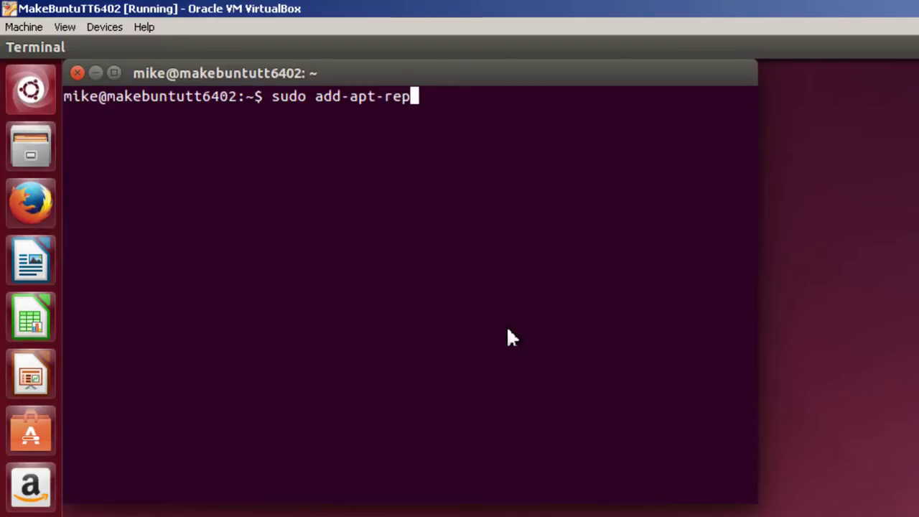
{"action": "type", "text": "is"}
{"action": "key", "text": "BackSpace"}
{"action": "key", "text": "BackSpace"}
{"action": "type", "text": "ository"}
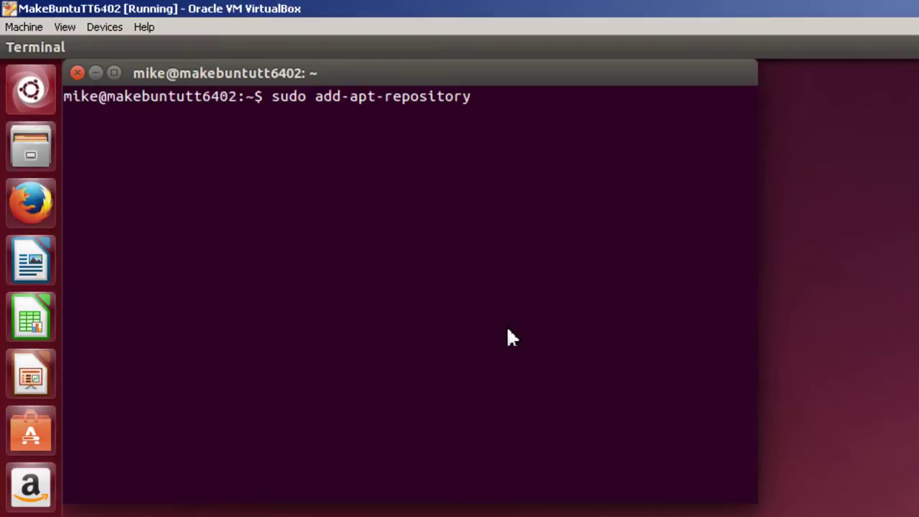
{"action": "type", "text": " ppa:ubunt"}
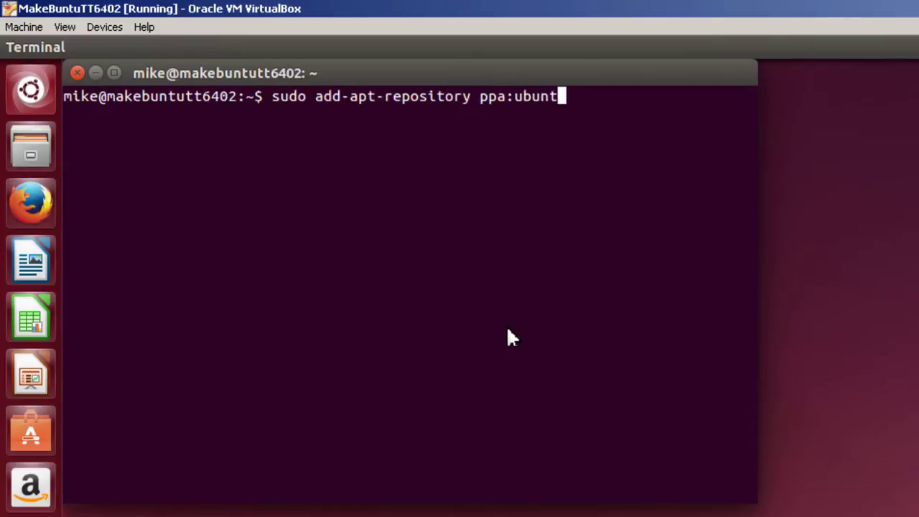
{"action": "type", "text": "u-deskt"}
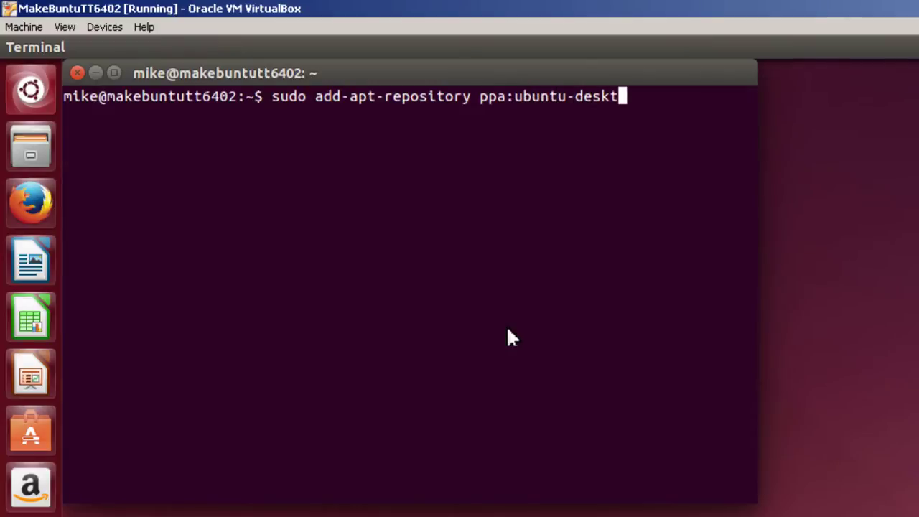
{"action": "type", "text": "op/ubuntu"}
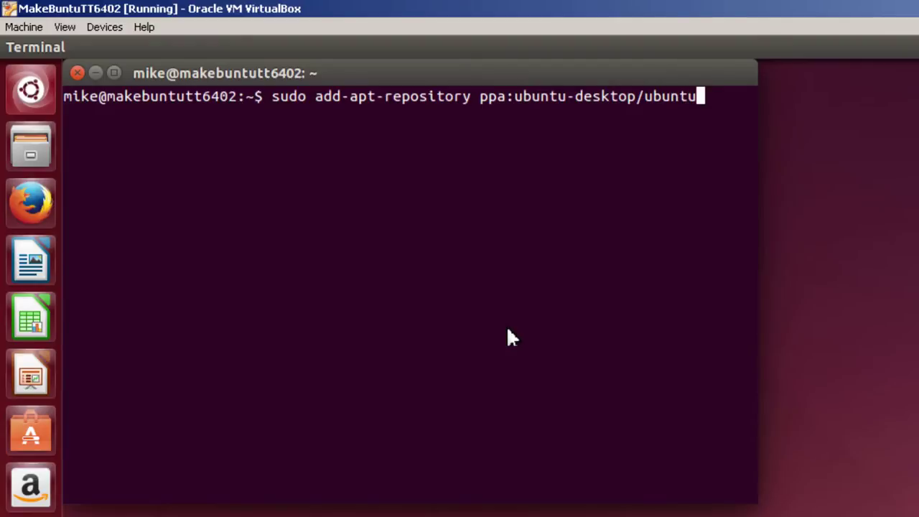
{"action": "type", "text": "-make"}
{"action": "key", "text": "Return"}
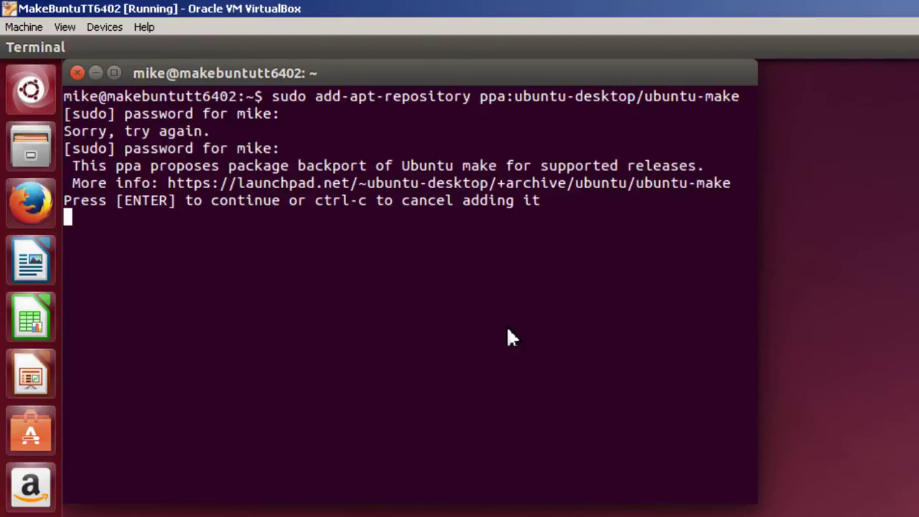
{"action": "key", "text": "Return"}
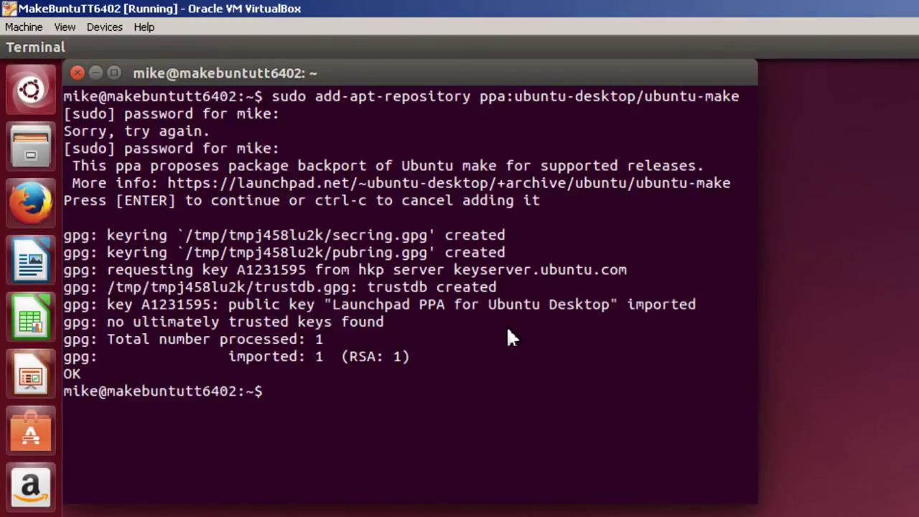
- Refresh the package lists with sudo apt-get update
{"action": "type", "text": "sudo apt-get"}
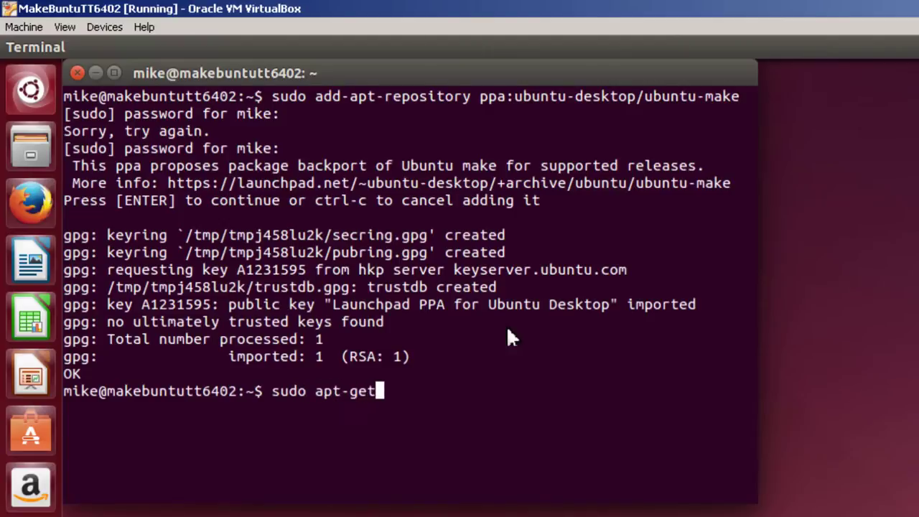
{"action": "type", "text": " update"}
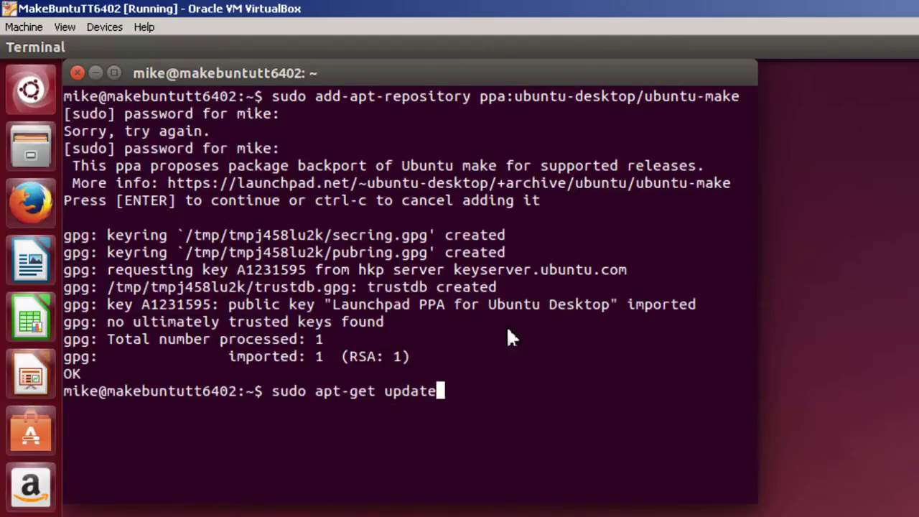
{"action": "key", "text": "Return"}
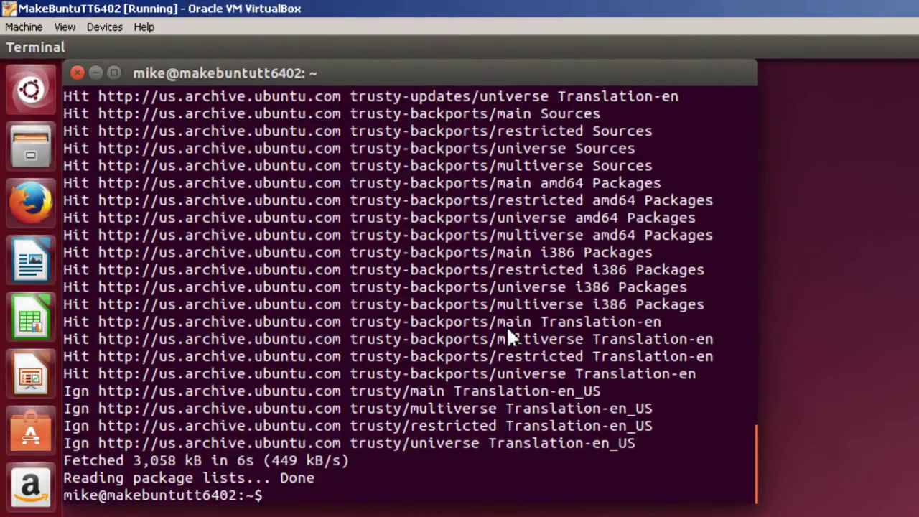
- Install the ubuntu-make package with sudo apt-get install and agree to continue with the extra packages
{"action": "type", "text": "sudo a"}
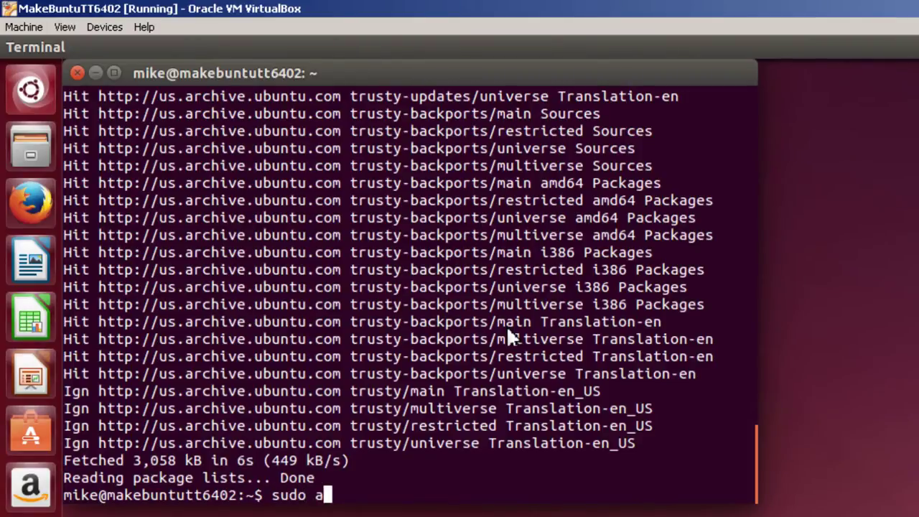
{"action": "type", "text": "pt-get i"}
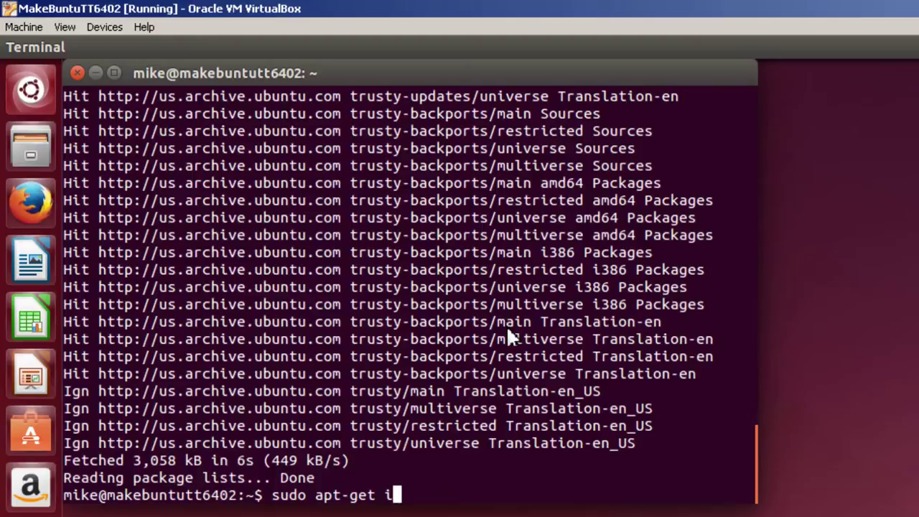
{"action": "type", "text": "nsta"}
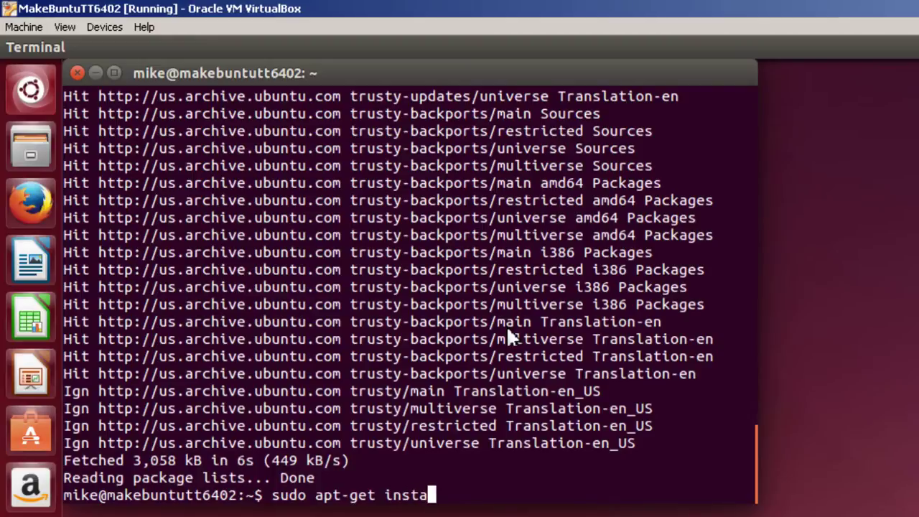
{"action": "type", "text": "ll "}
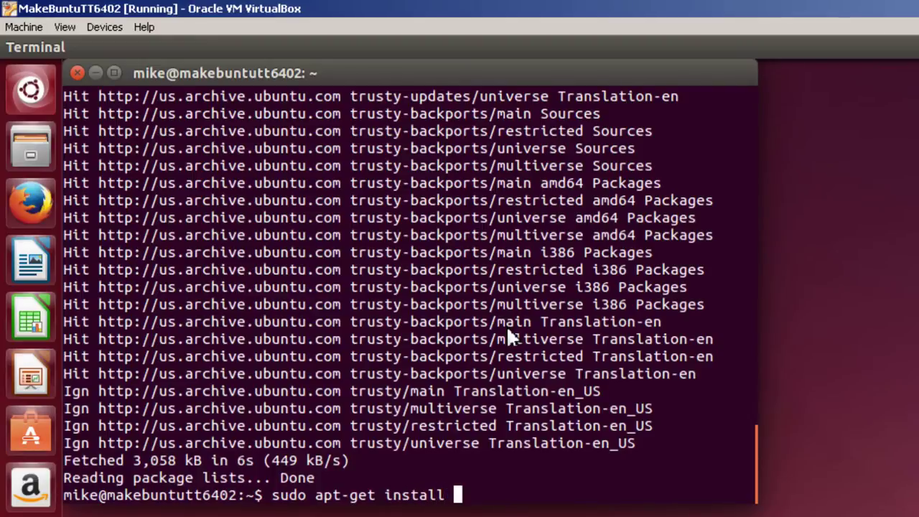
{"action": "type", "text": "ubu"}
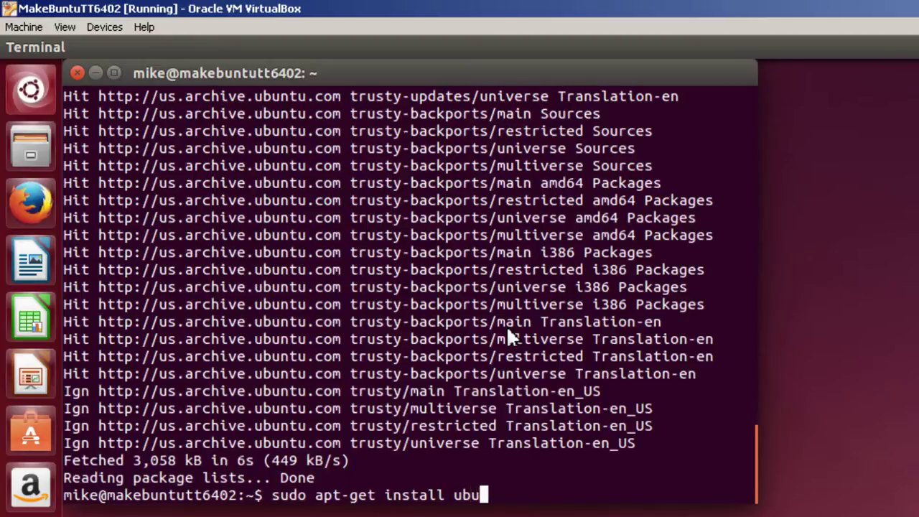
{"action": "type", "text": "ntu-make"}
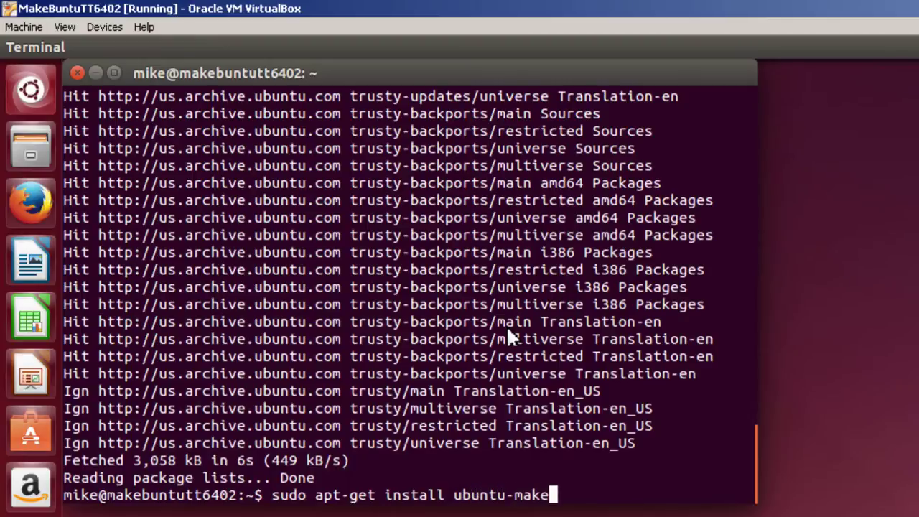
{"action": "key", "text": "Return"}
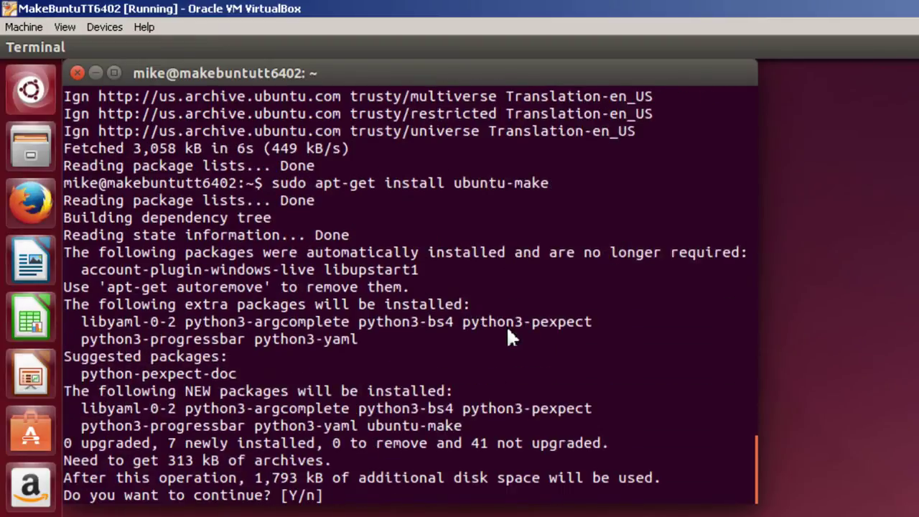
{"action": "type", "text": "y"}
{"action": "key", "text": "Return"}
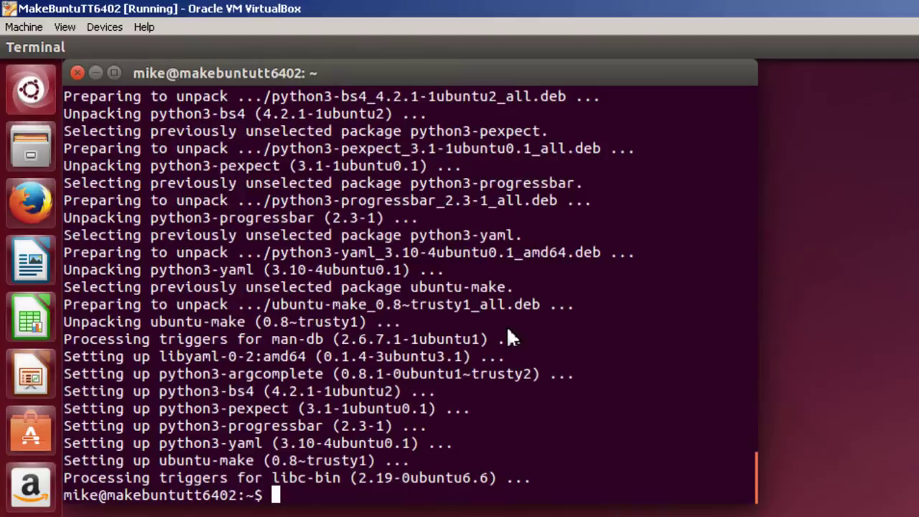
- Run umake --h | less and page through the help on the available developer environments and frameworks
{"action": "type", "text": "umake "}
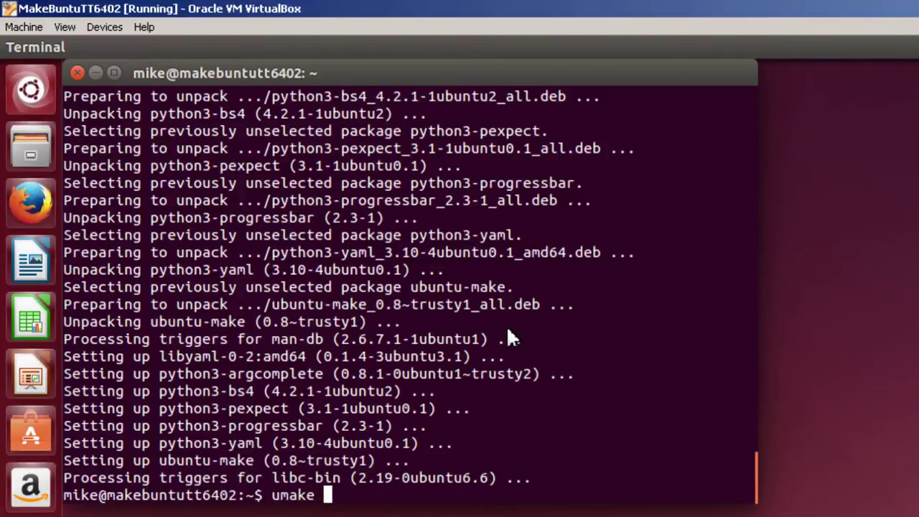
{"action": "type", "text": "--h |"}
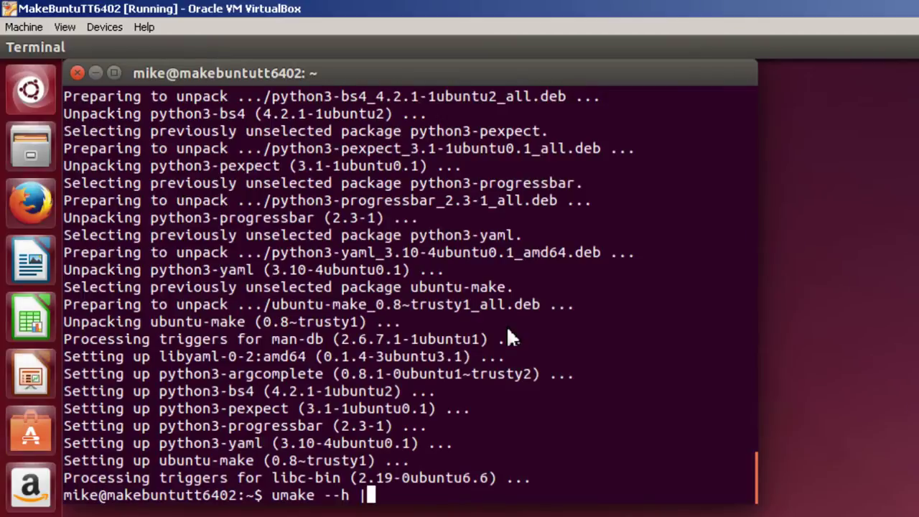
{"action": "type", "text": " less"}
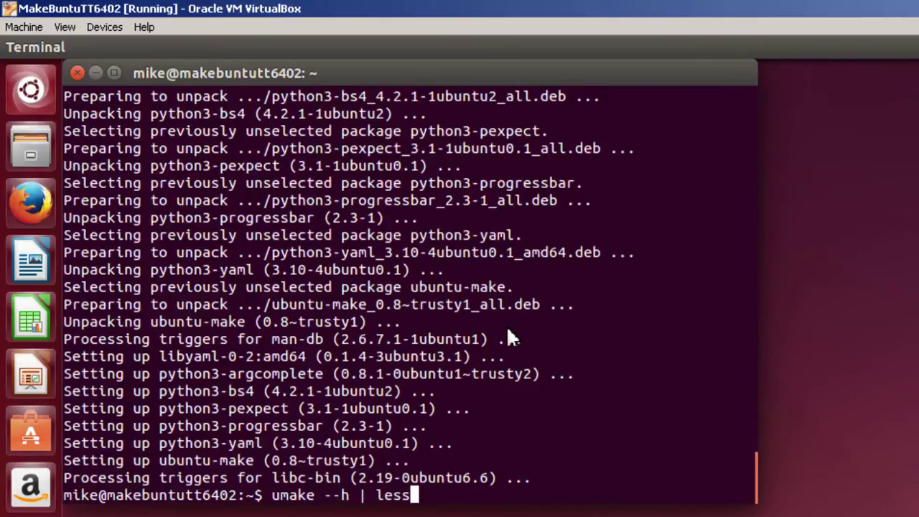
{"action": "key", "text": "Return"}
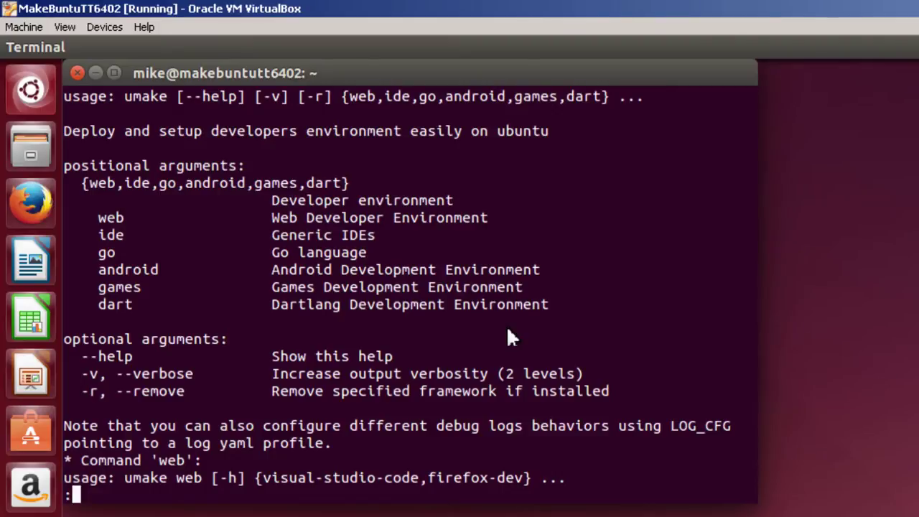
{"action": "key", "text": "space"}
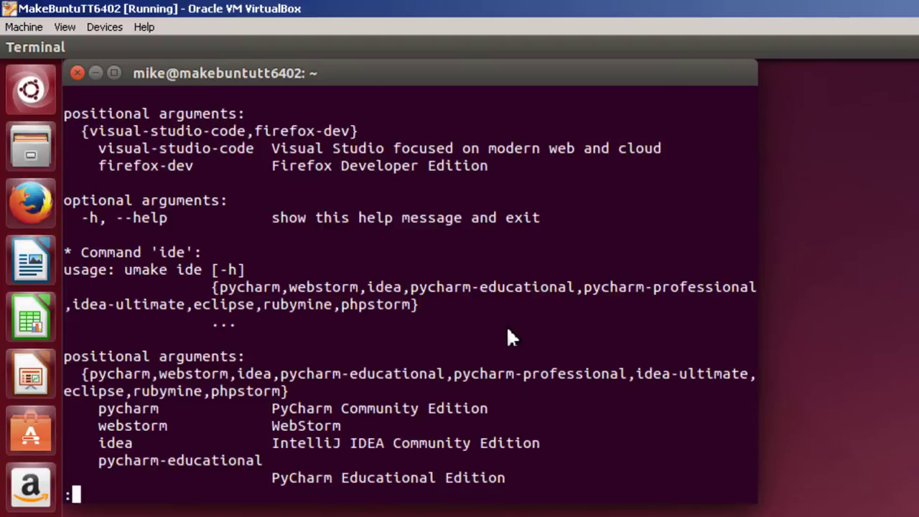
{"action": "key", "text": "space"}
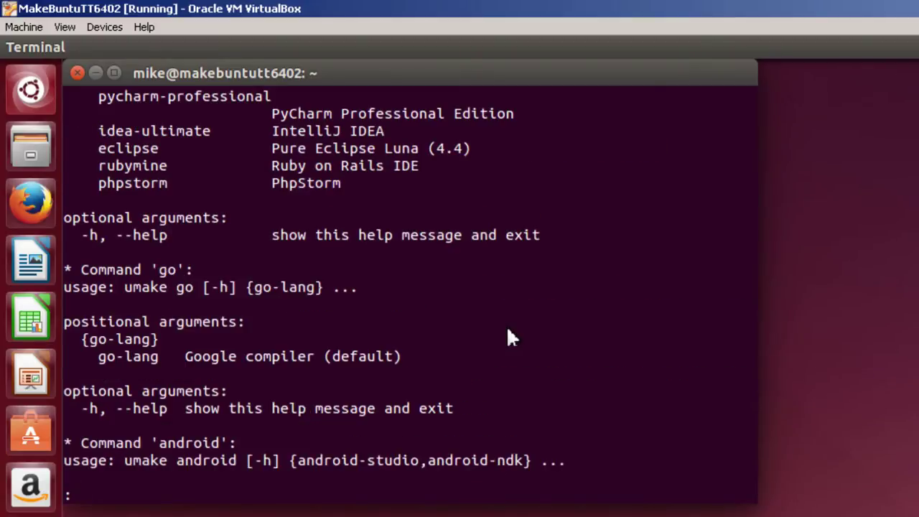
{"action": "key", "text": "space"}
{"action": "key", "text": "space"}
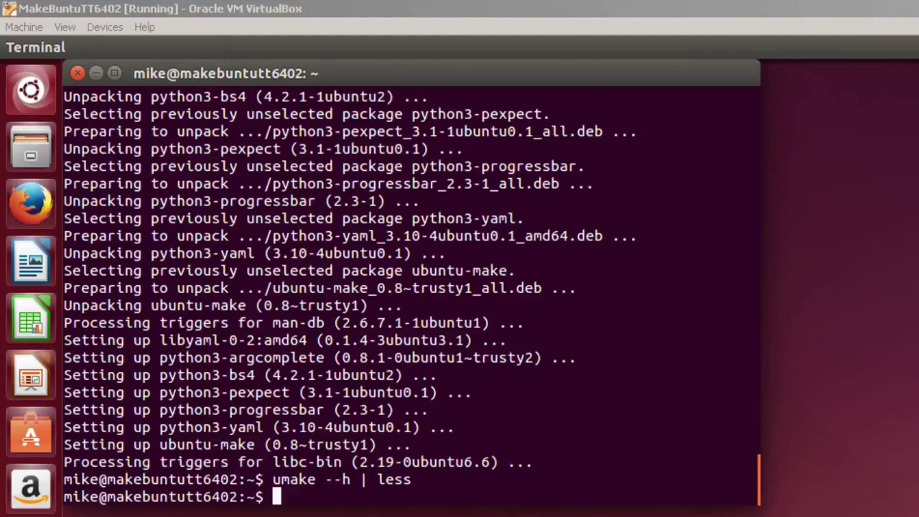
- Start the Eclipse installation with the command umake ide eclipse
{"action": "left_click", "coordinate": [328, 494]}
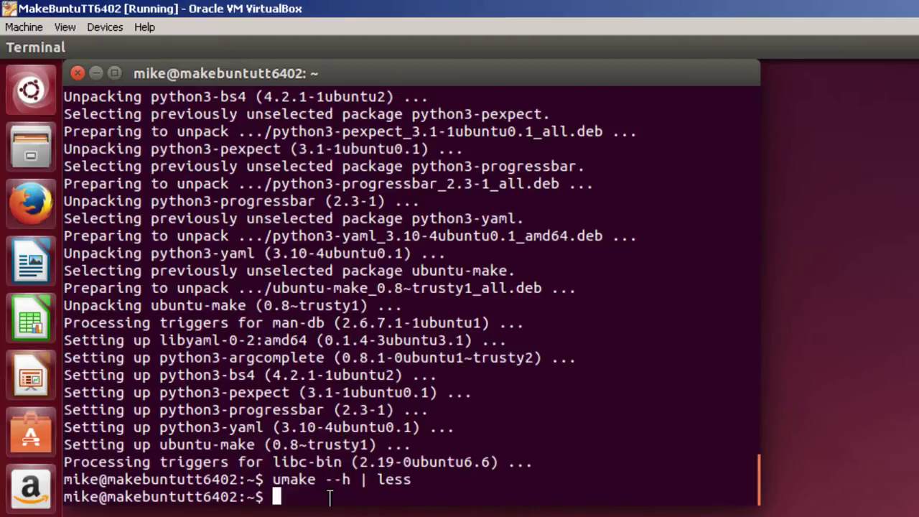
{"action": "type", "text": "umake i"}
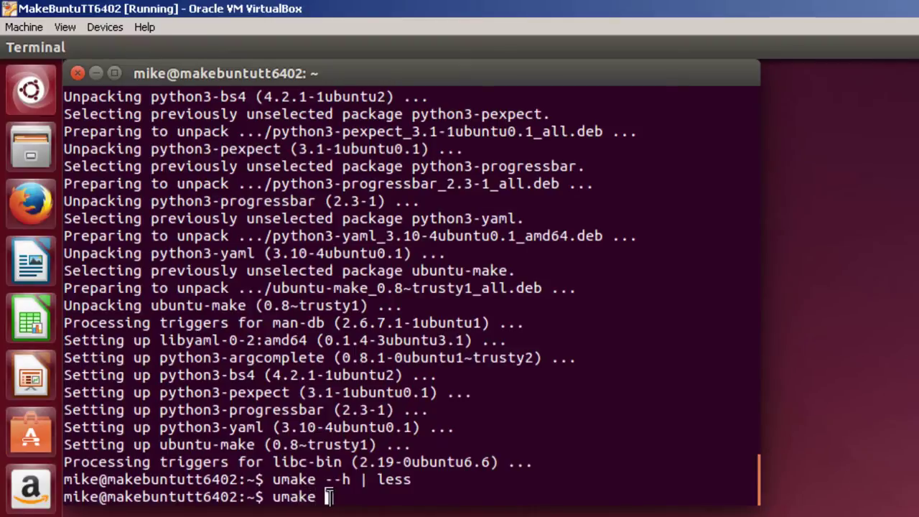
{"action": "type", "text": "de ec"}
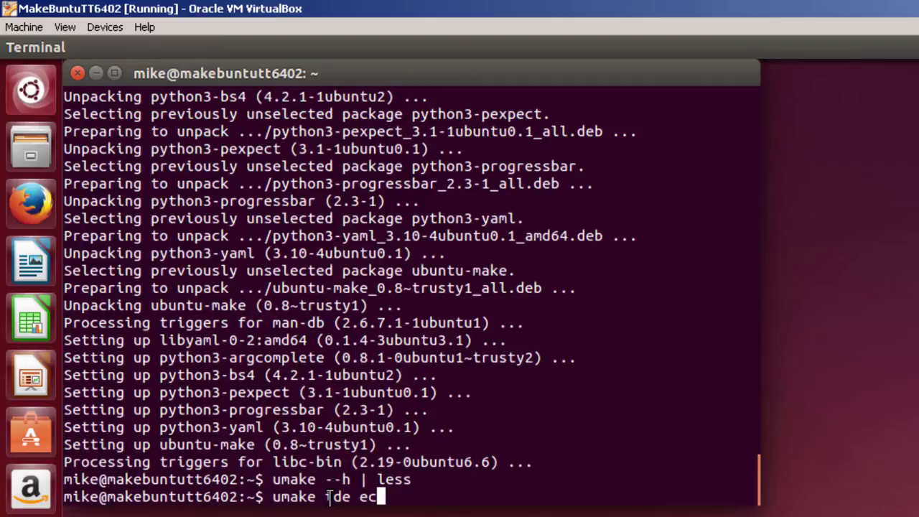
{"action": "type", "text": "lipse"}
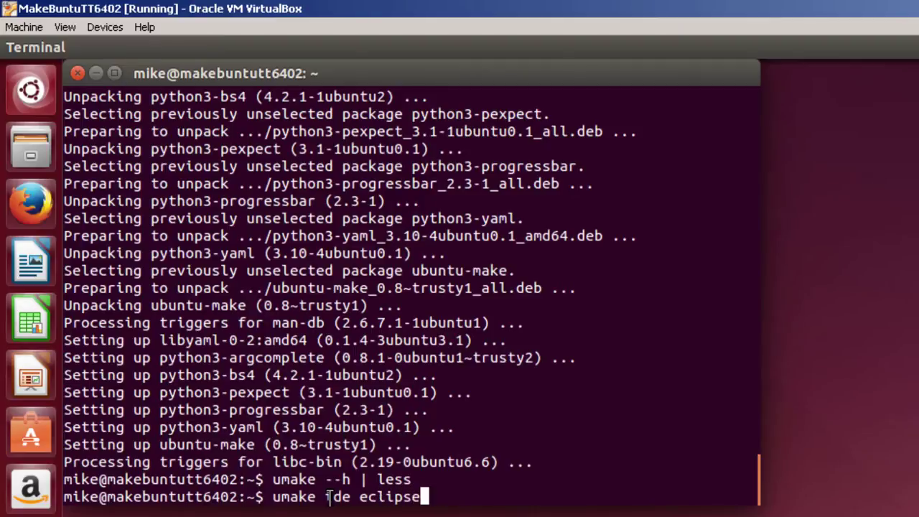
{"action": "key", "text": "Return"}
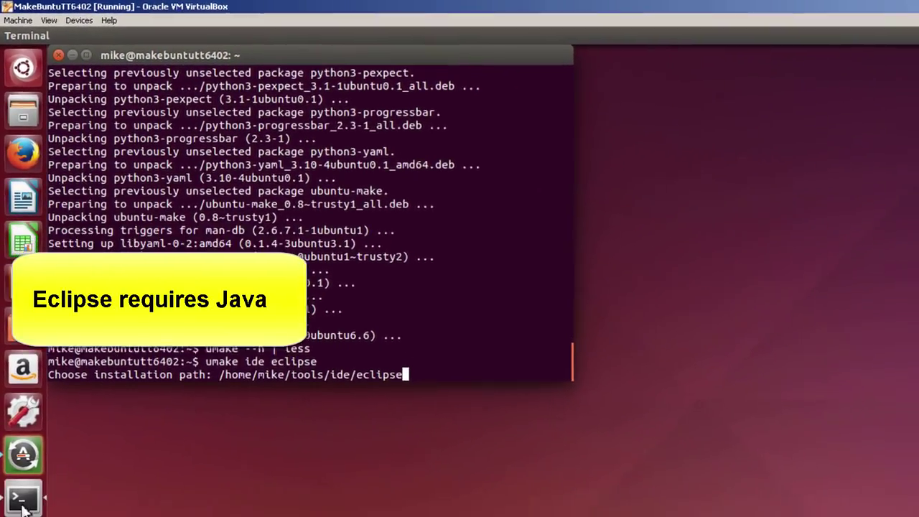
- Open a second terminal window and check for an installed Java with java -version
{"action": "right_click", "coordinate": [21, 495]}
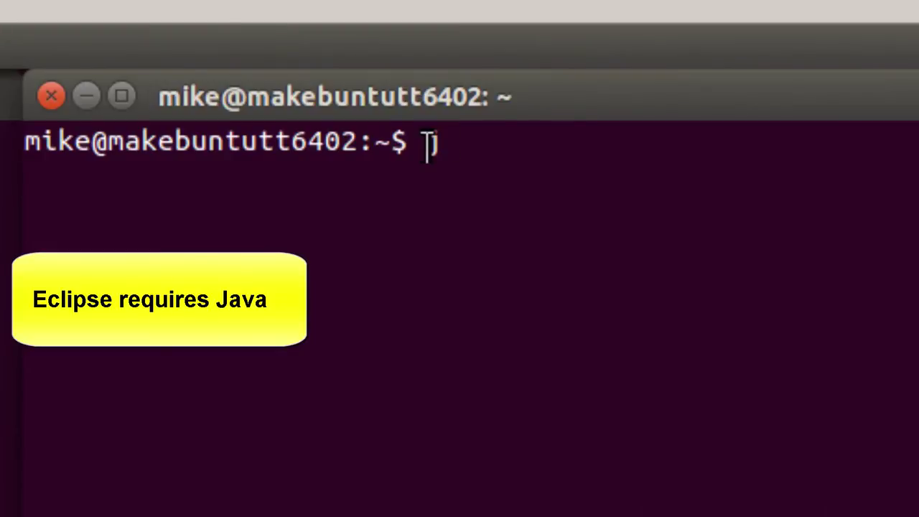
{"action": "type", "text": "ava "}
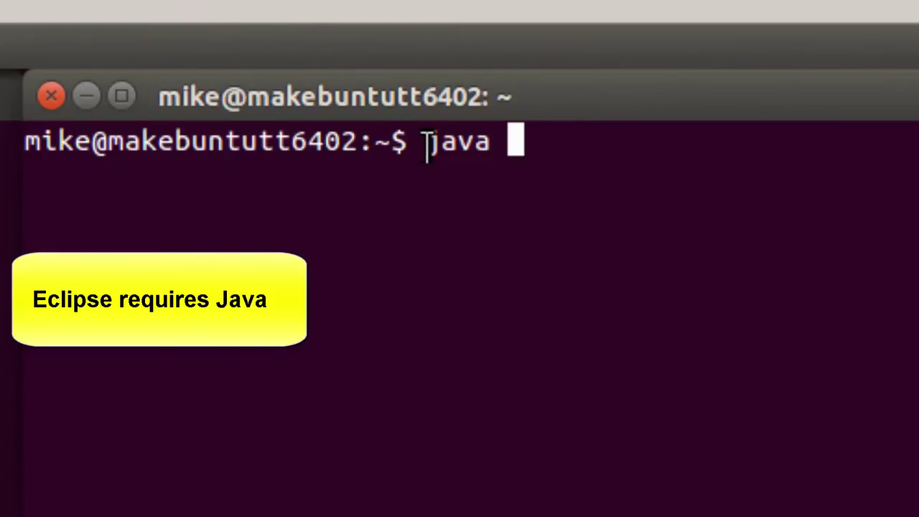
{"action": "type", "text": "-versi"}
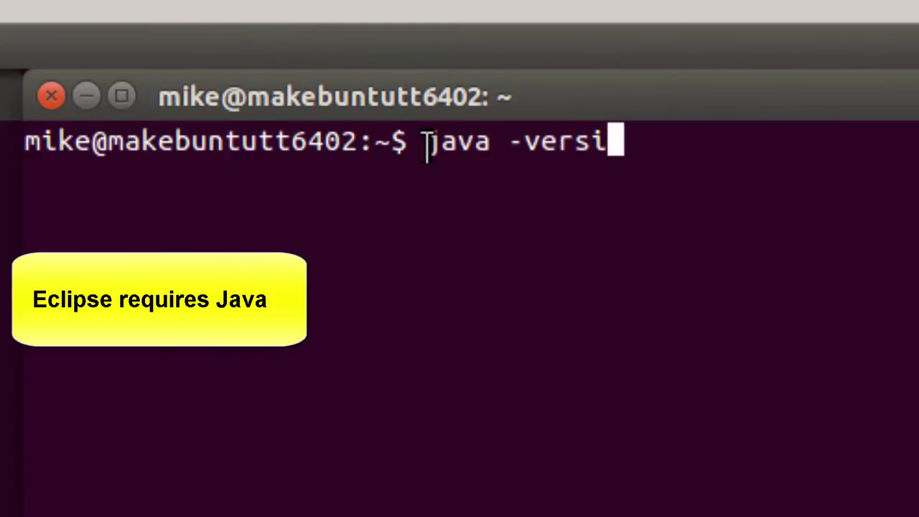
{"action": "type", "text": "on"}
{"action": "key", "text": "Return"}
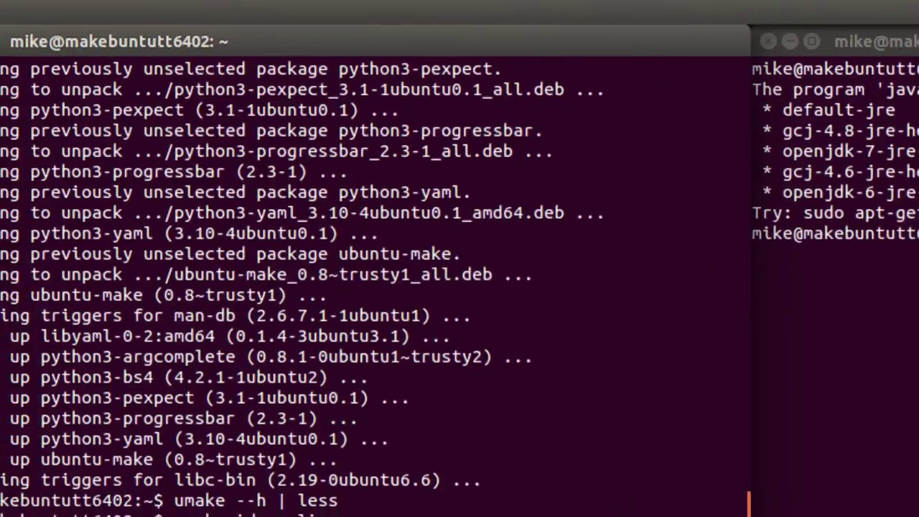
- Accept the default installation path in the first terminal so that umake installs Eclipse
{"action": "left_click", "coordinate": [207, 516]}
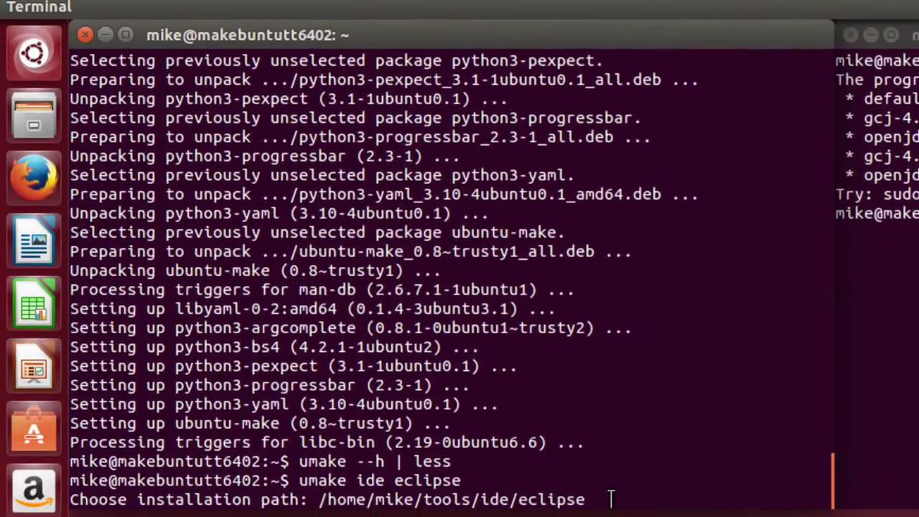
{"action": "key", "text": "Return"}
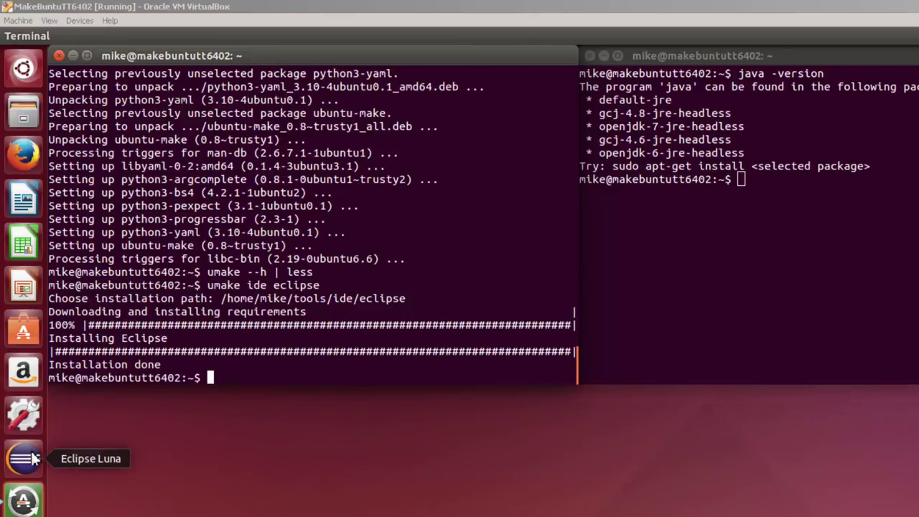
{"action": "right_click", "coordinate": [22, 505]}
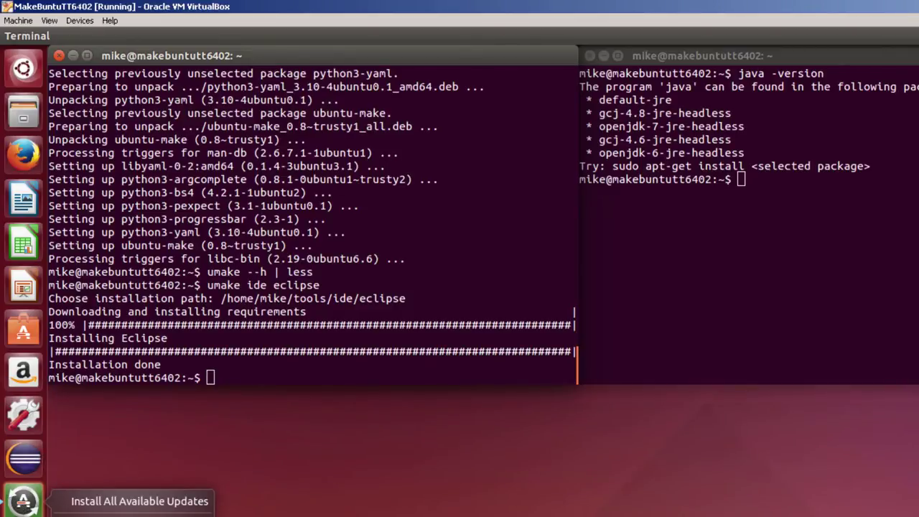
{"action": "key", "text": "Escape"}
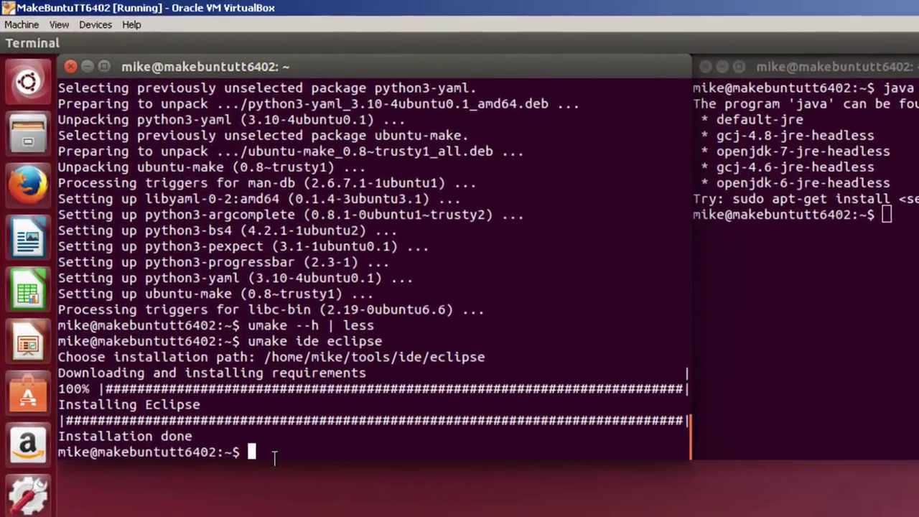
{"action": "type", "text": "umake ide pycharm"}
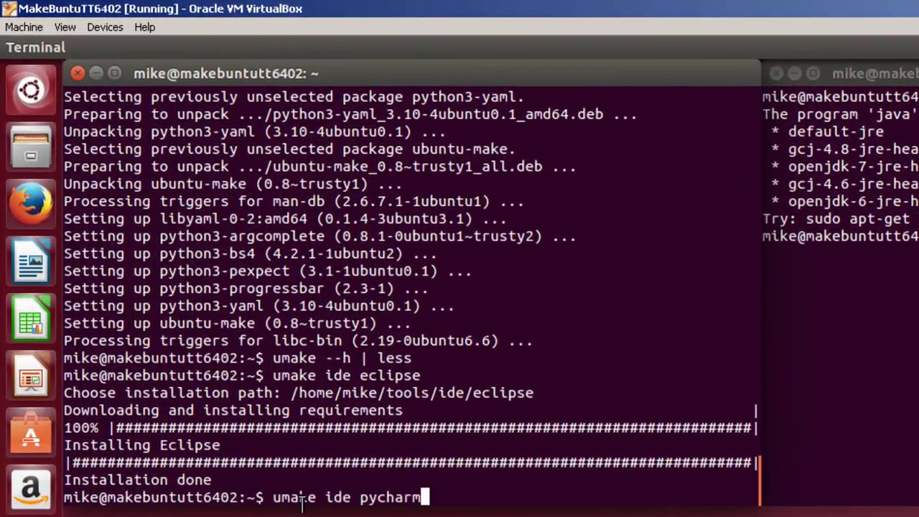
{"action": "key", "text": "BackSpace"}
{"action": "key", "text": "BackSpace"}
{"action": "key", "text": "BackSpace"}
{"action": "key", "text": "BackSpace"}
{"action": "key", "text": "BackSpace"}
{"action": "key", "text": "BackSpace"}
{"action": "key", "text": "BackSpace"}
{"action": "key", "text": "BackSpace"}
{"action": "key", "text": "BackSpace"}
{"action": "key", "text": "BackSpace"}
{"action": "key", "text": "BackSpace"}
{"action": "key", "text": "BackSpace"}
{"action": "key", "text": "BackSpace"}
{"action": "key", "text": "BackSpace"}
{"action": "key", "text": "BackSpace"}
{"action": "key", "text": "BackSpace"}
{"action": "key", "text": "BackSpace"}
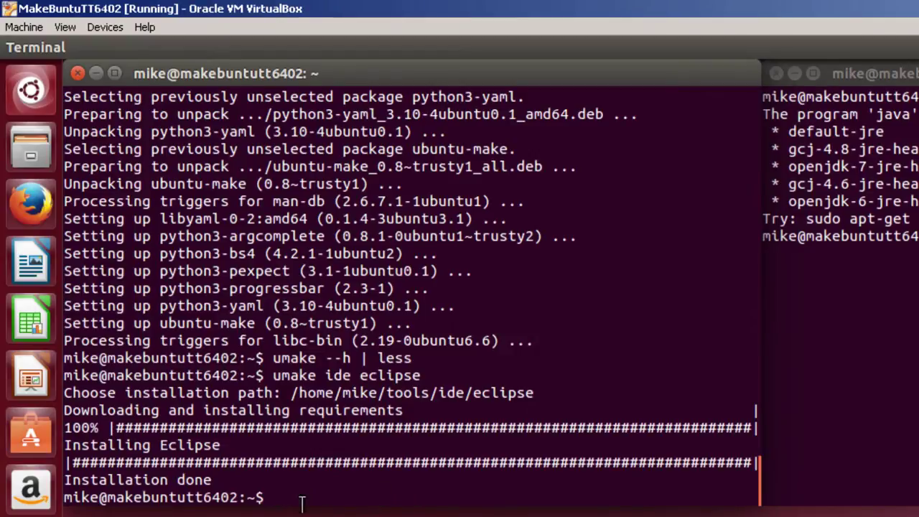
- Check the Java installation with java -version and query the available Java alternatives with sudo update-alternatives --config java
{"action": "type", "text": "java -version"}
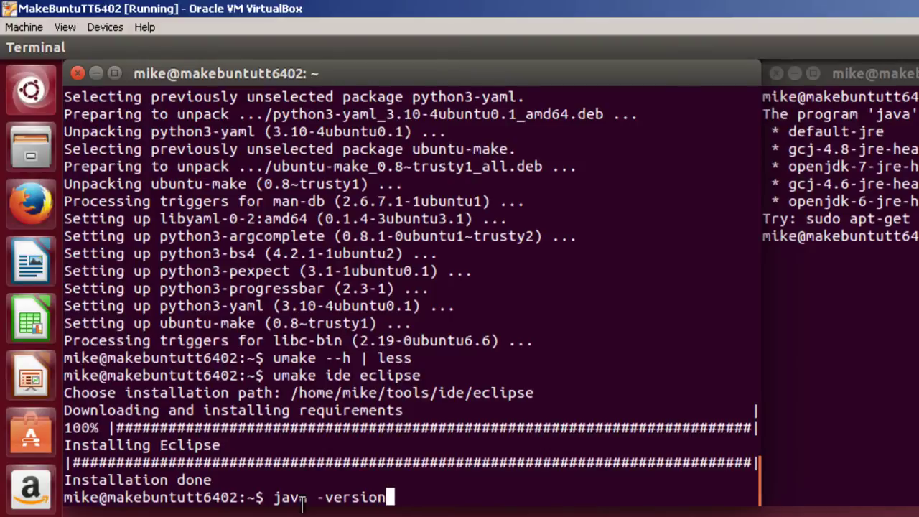
{"action": "key", "text": "Return"}
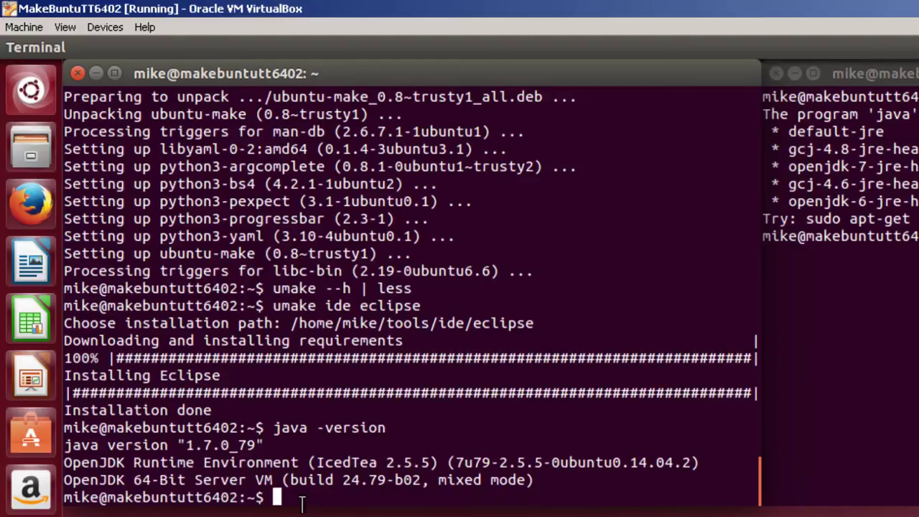
{"action": "type", "text": "sudo "}
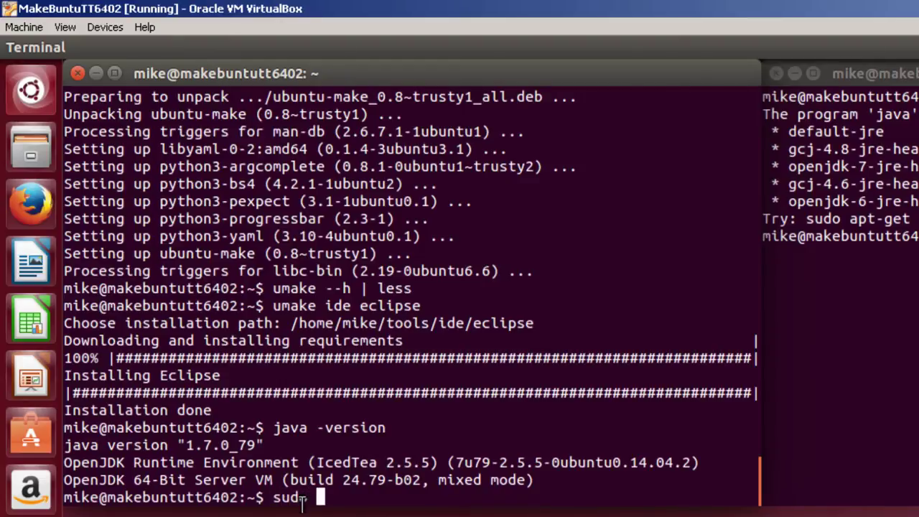
{"action": "type", "text": "update"}
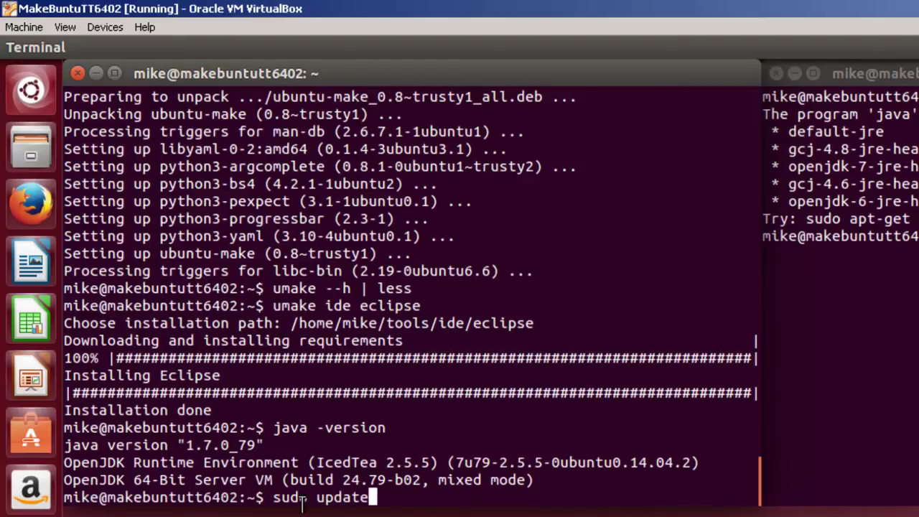
{"action": "type", "text": "-alternative"}
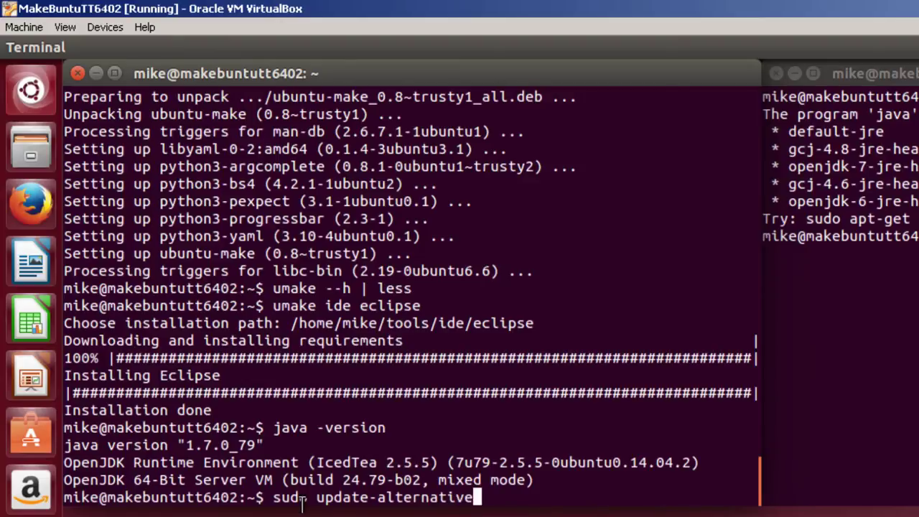
{"action": "type", "text": "s --config "}
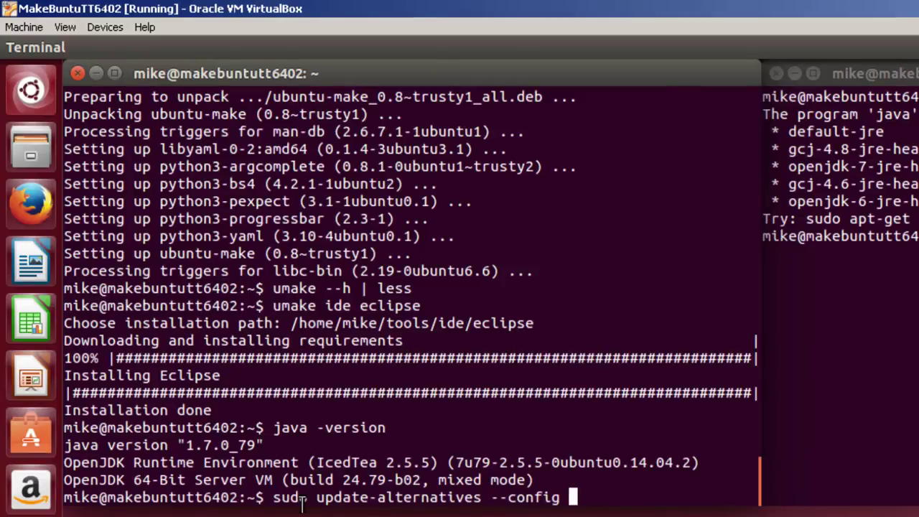
{"action": "type", "text": "java"}
{"action": "key", "text": "Return"}
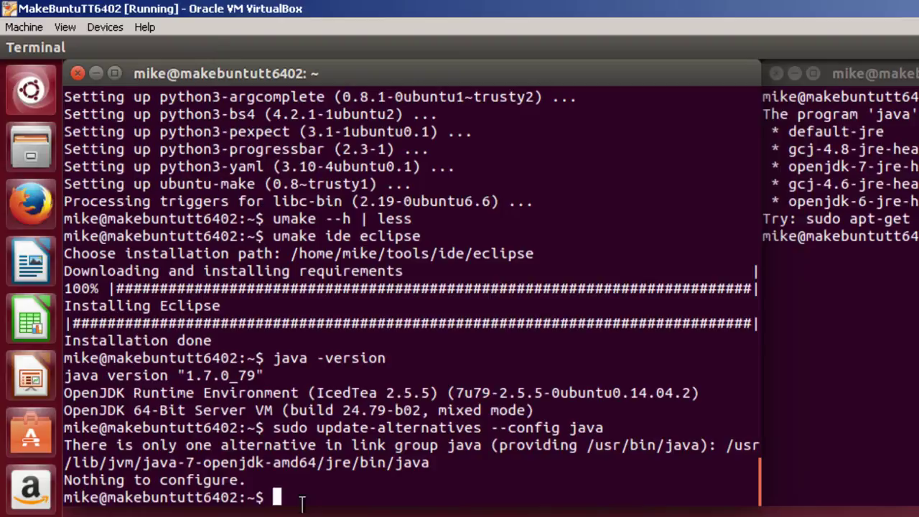
- Install PyCharm with the command umake ide pycharm, accepting the default installation path
{"action": "type", "text": "umake i"}
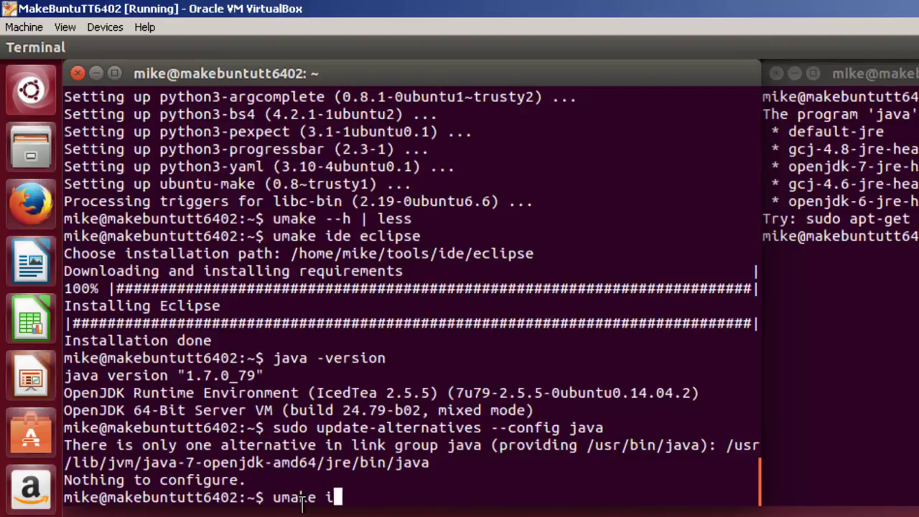
{"action": "type", "text": "de py"}
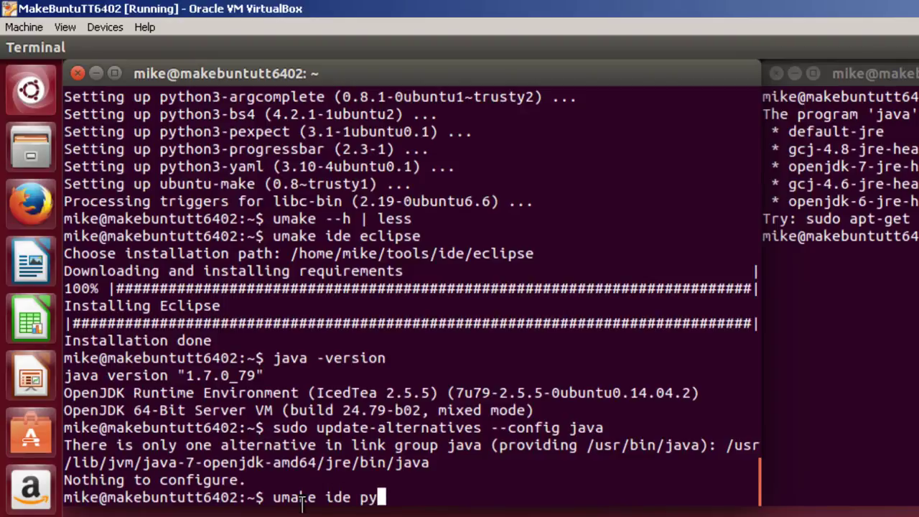
{"action": "type", "text": "charm"}
{"action": "key", "text": "Return"}
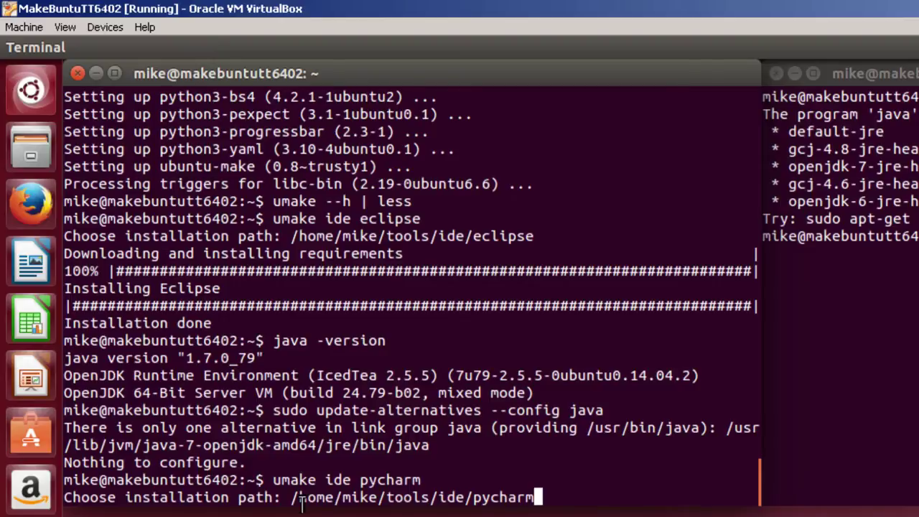
{"action": "key", "text": "Return"}
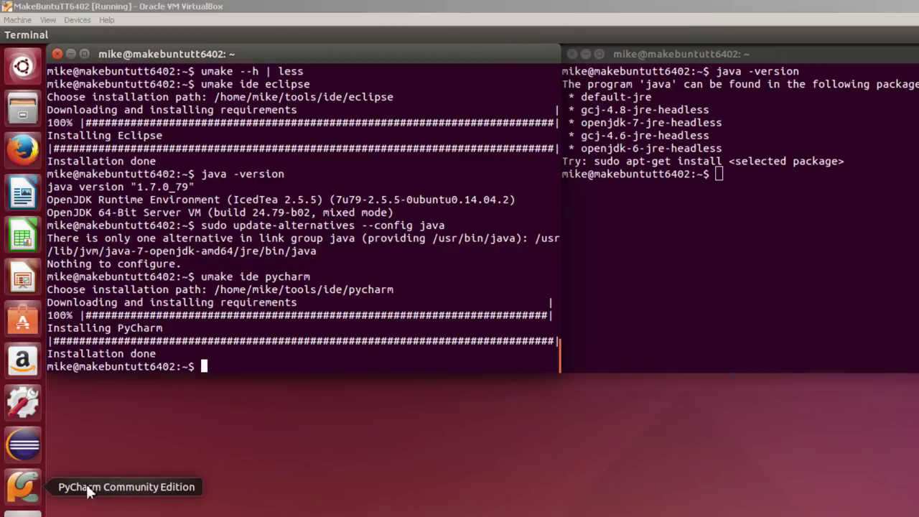
{"action": "left_click", "coordinate": [39, 497]}
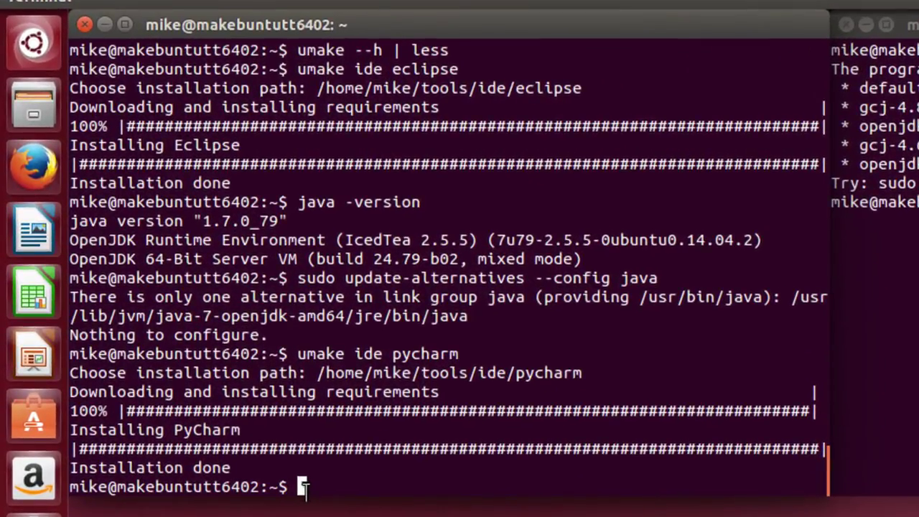
- Install the Stencyl game development tool with umake games stencyl, accepting the default installation path
{"action": "type", "text": "umake "}
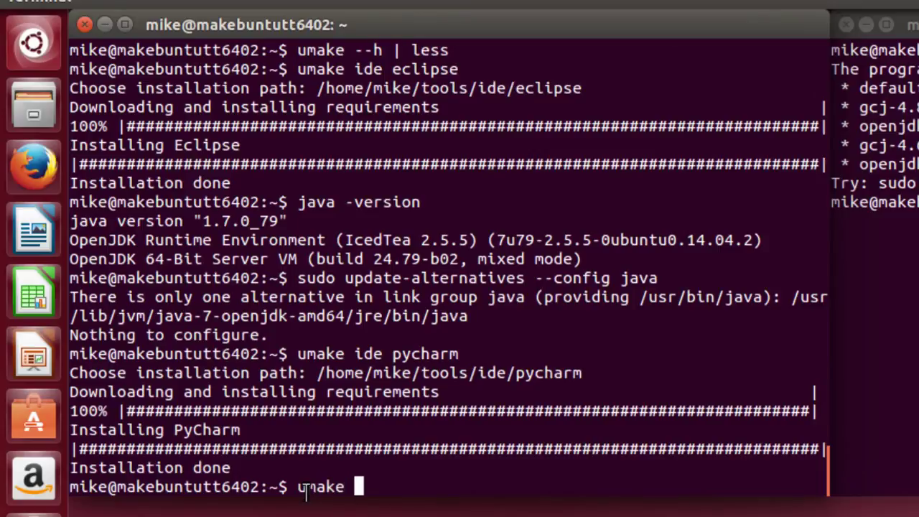
{"action": "type", "text": "games "}
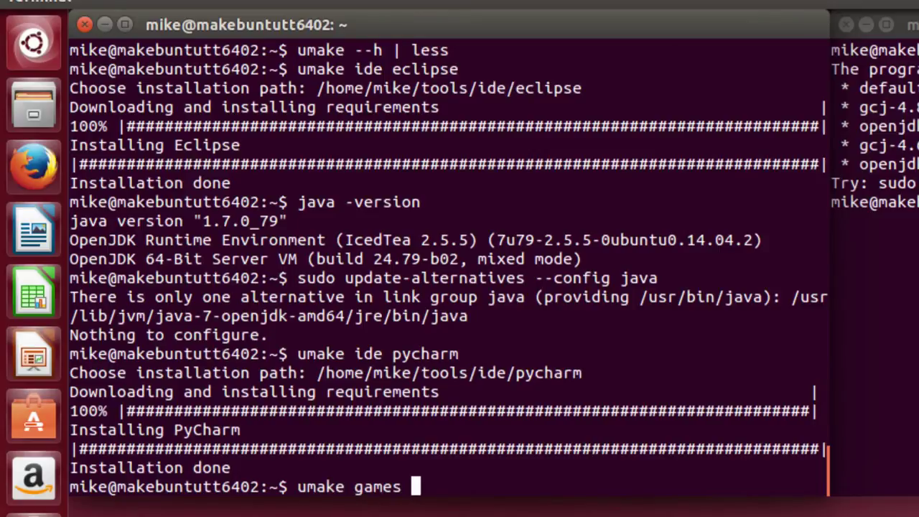
{"action": "type", "text": "stency"}
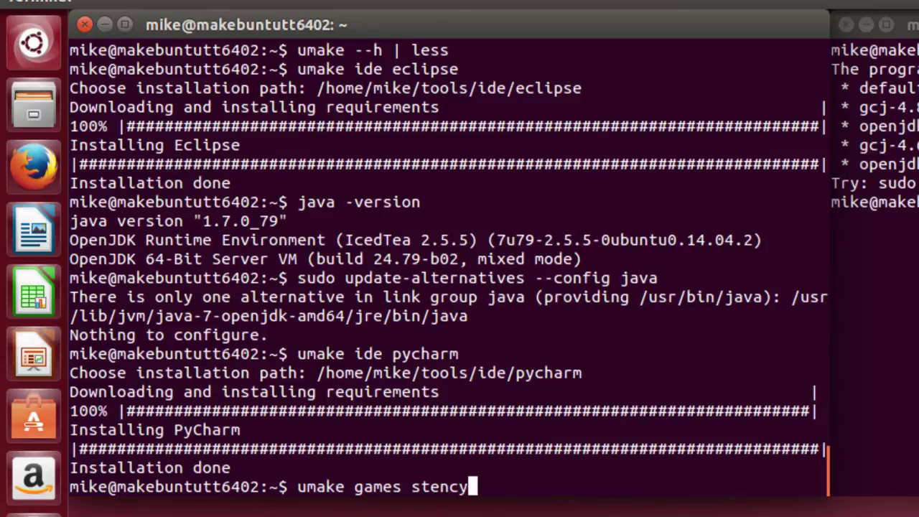
{"action": "type", "text": "l"}
{"action": "key", "text": "Return"}
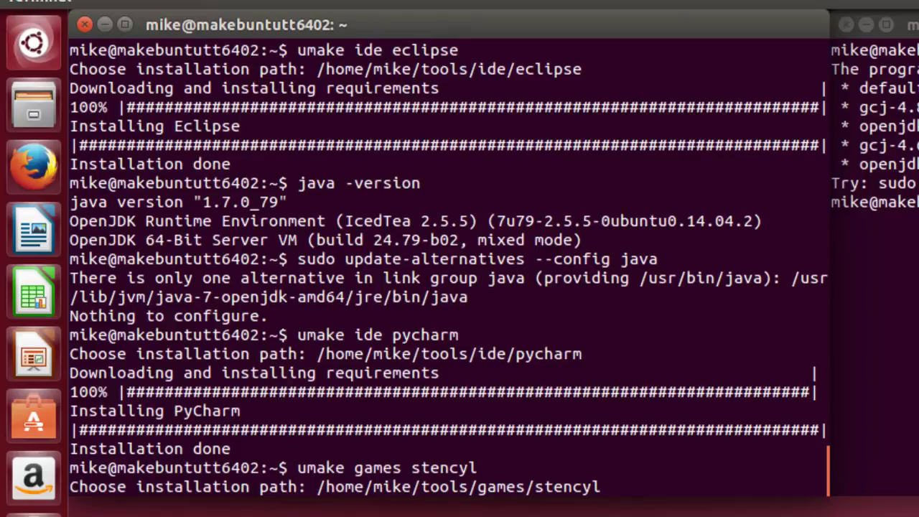
{"action": "key", "text": "Return"}
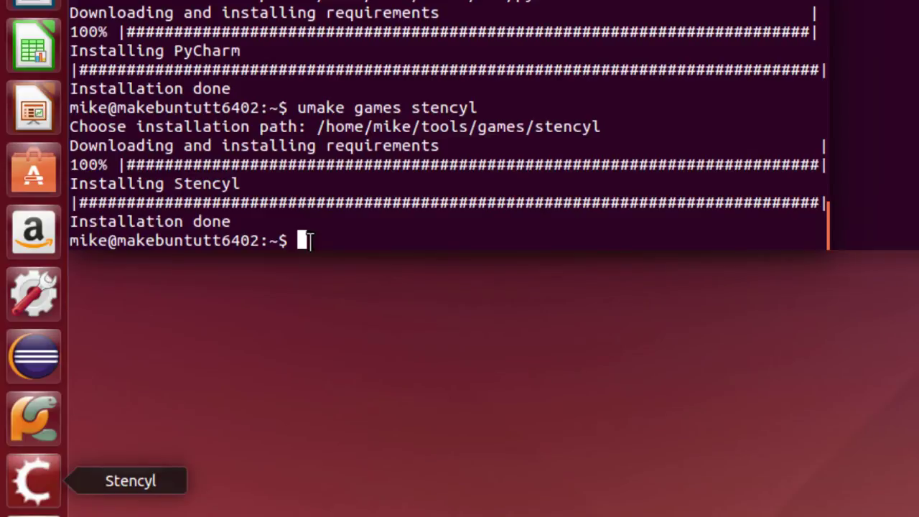
- Install the Dart editor with the command umake dart, accepting the default installation path
{"action": "type", "text": "uma"}
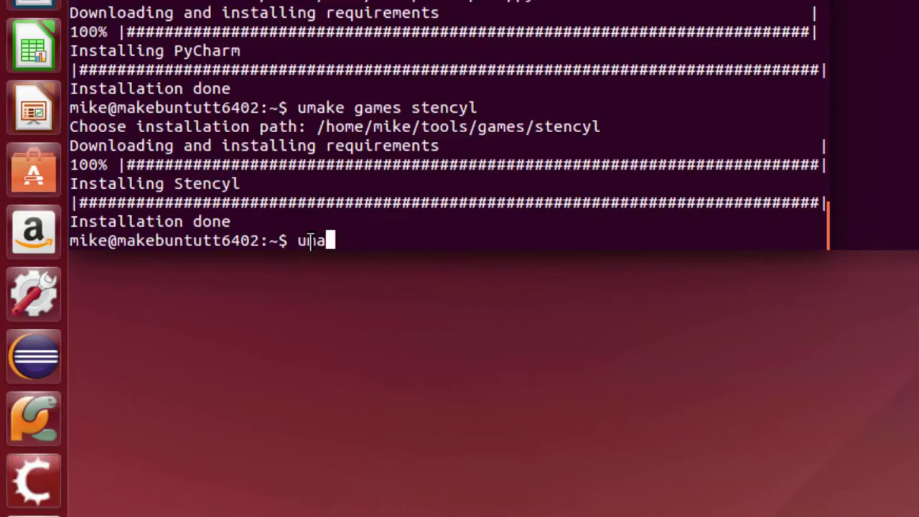
{"action": "type", "text": "ke dart"}
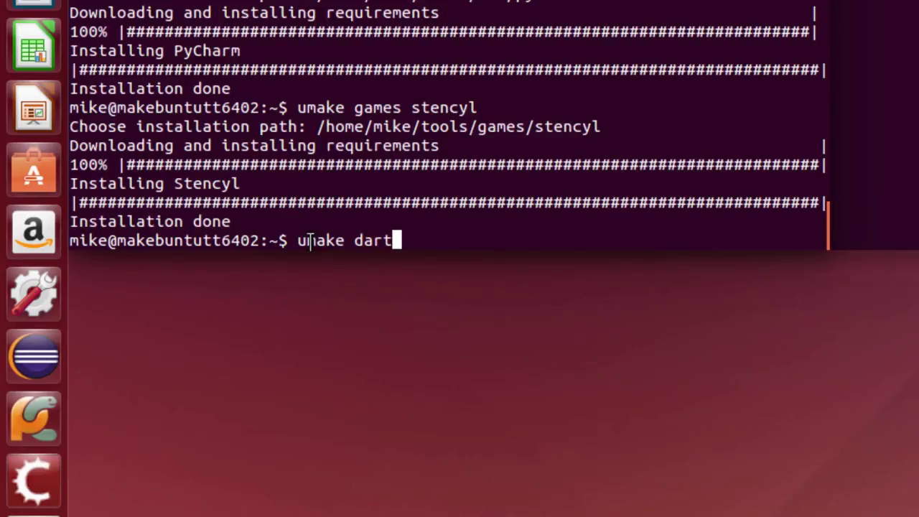
{"action": "key", "text": "Return"}
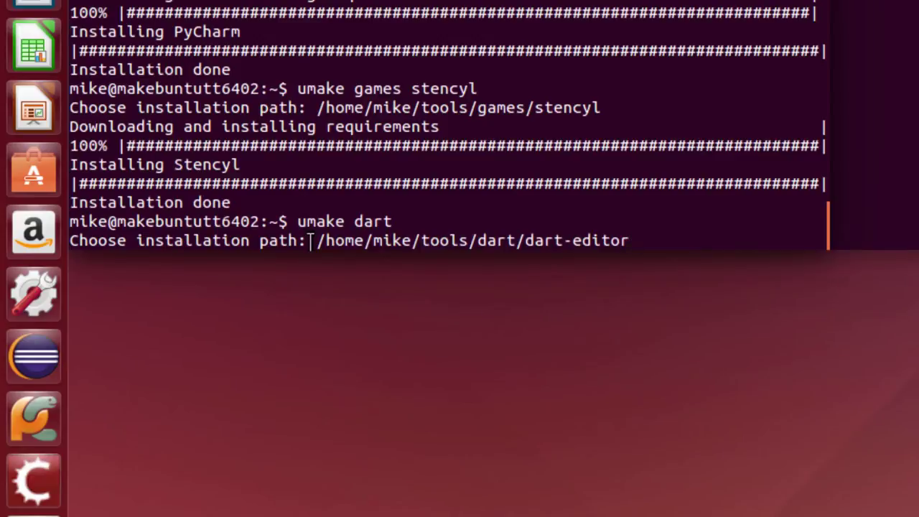
{"action": "key", "text": "Return"}
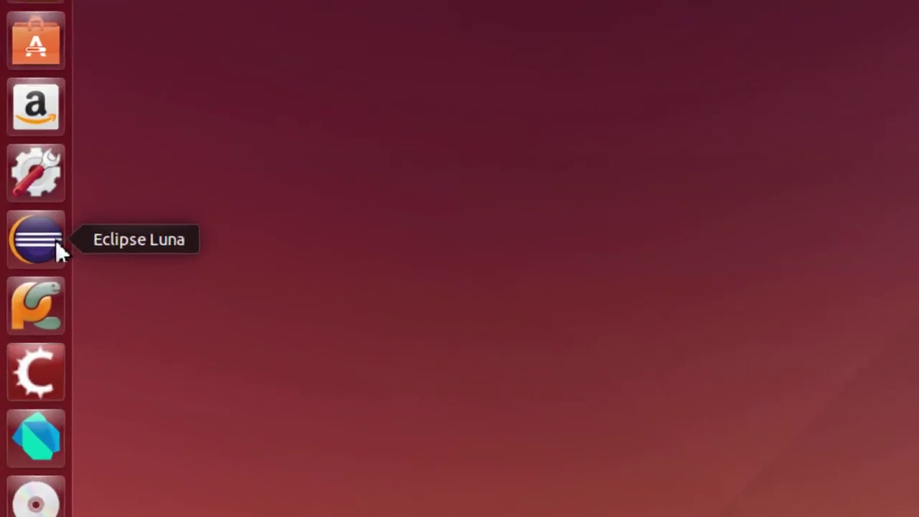
- Launch the newly installed Eclipse Luna, PyCharm, Stencyl and Dart editor applications
{"action": "right_click", "coordinate": [24, 302]}
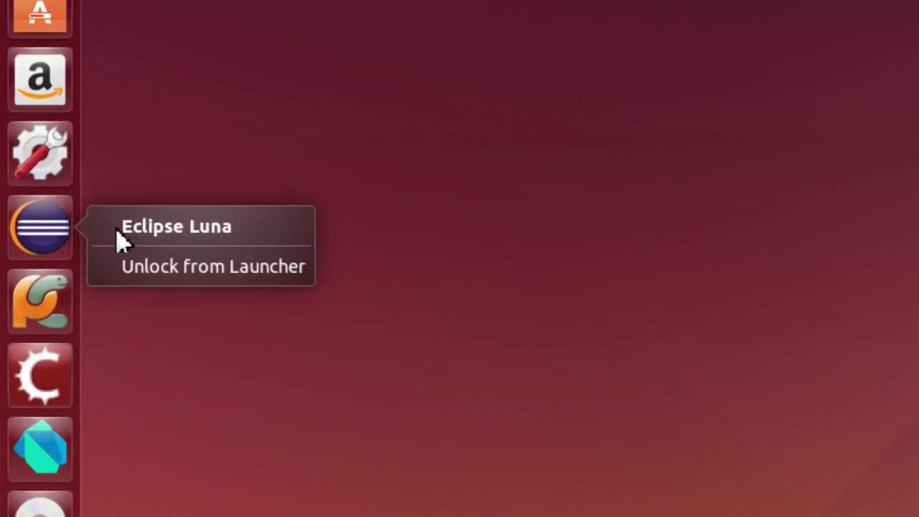
{"action": "right_click", "coordinate": [55, 312]}
{"action": "left_click", "coordinate": [168, 318]}
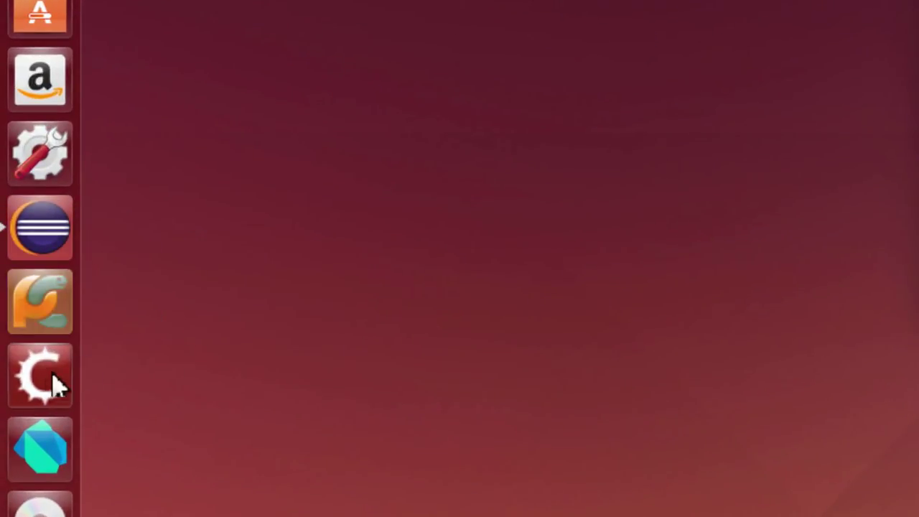
{"action": "right_click", "coordinate": [53, 386]}
{"action": "left_click", "coordinate": [150, 381]}
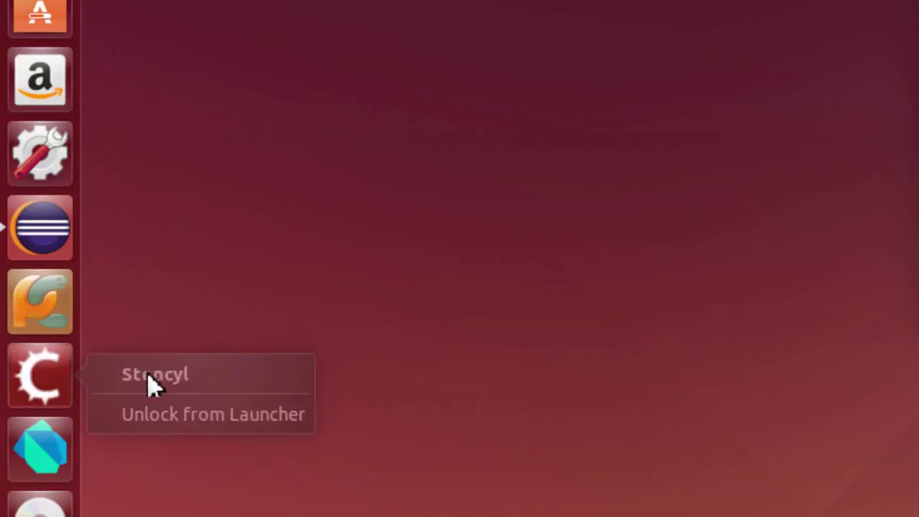
{"action": "right_click", "coordinate": [61, 454]}
{"action": "left_click", "coordinate": [196, 450]}
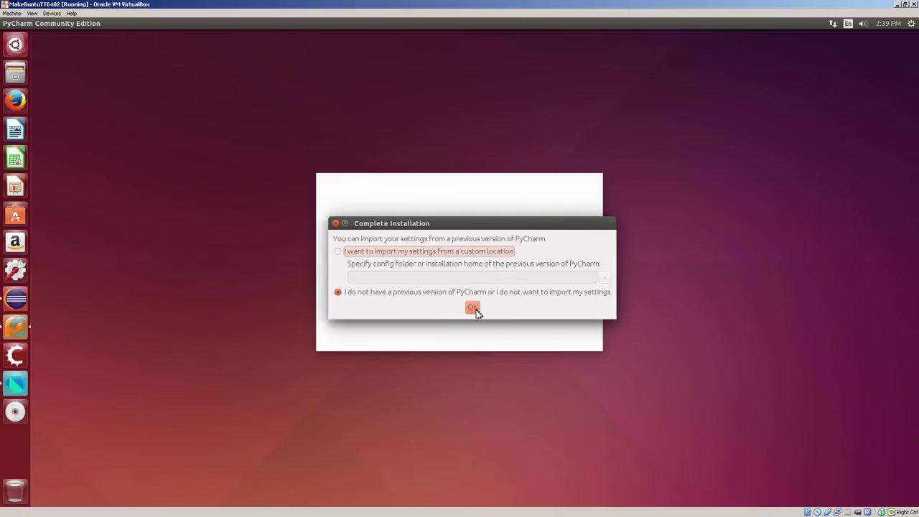
- Start PyCharm without importing previous settings, and accept Stencyl's license agreement while postponing its account sign-in
{"action": "left_click", "coordinate": [474, 308]}
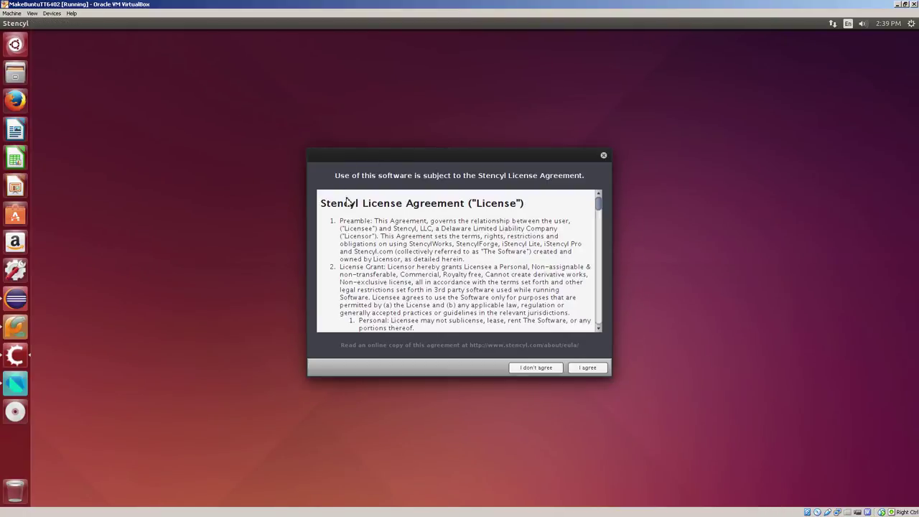
{"action": "left_click", "coordinate": [602, 368]}
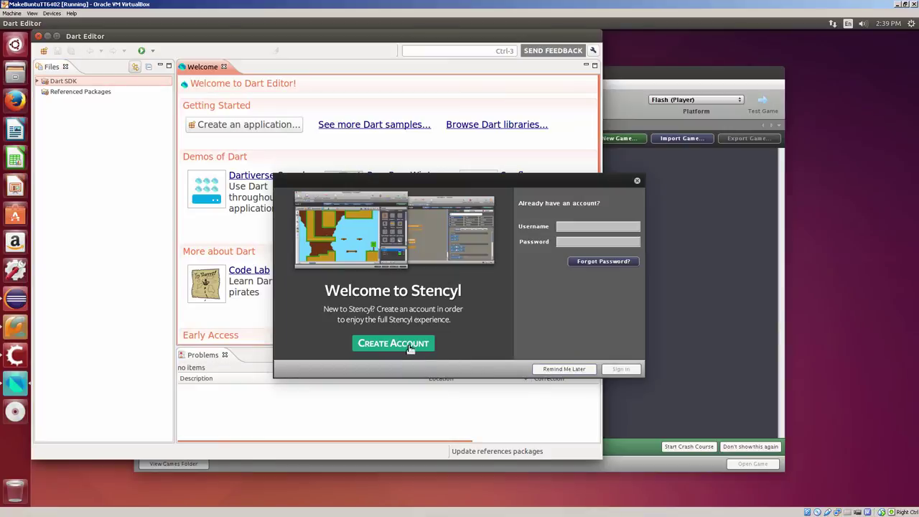
{"action": "left_click", "coordinate": [563, 369]}
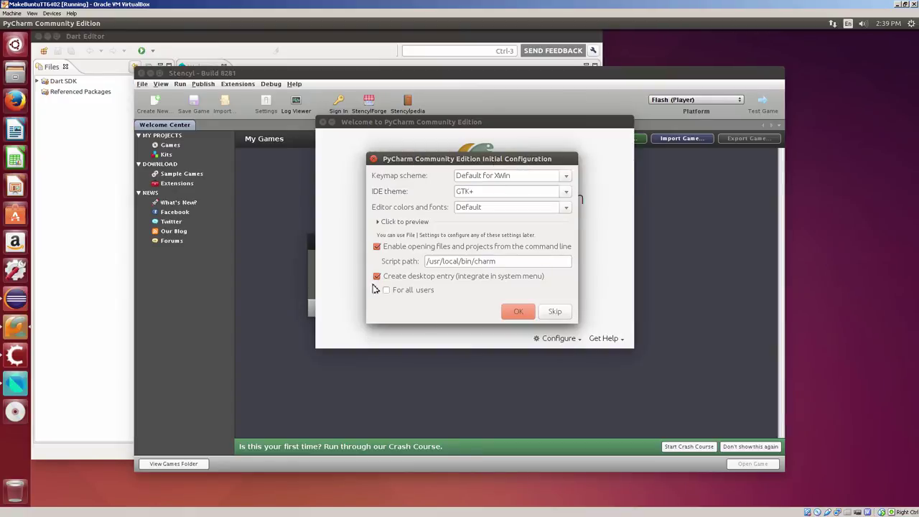
- Accept PyCharm's initial configuration with command-line launching and a desktop entry, authorising it with the account password, and dismiss the notification
{"action": "left_click", "coordinate": [528, 316]}
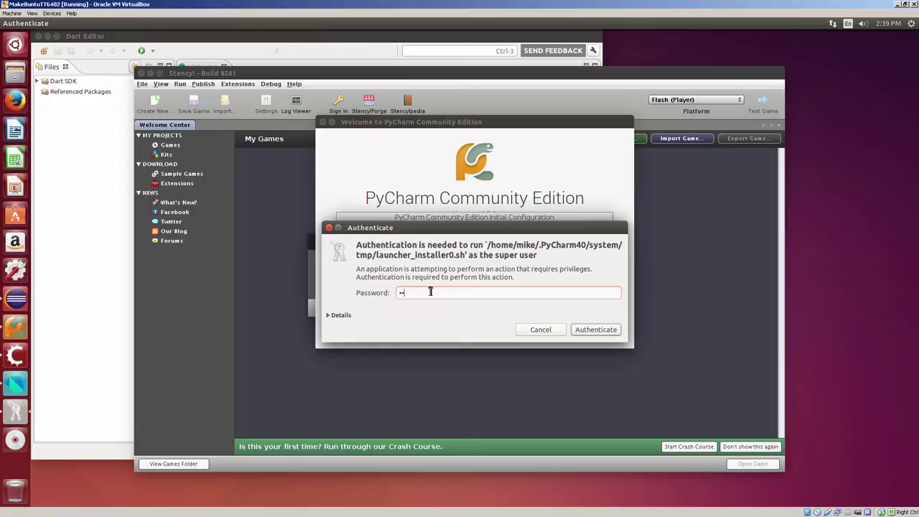
{"action": "left_click", "coordinate": [603, 331]}
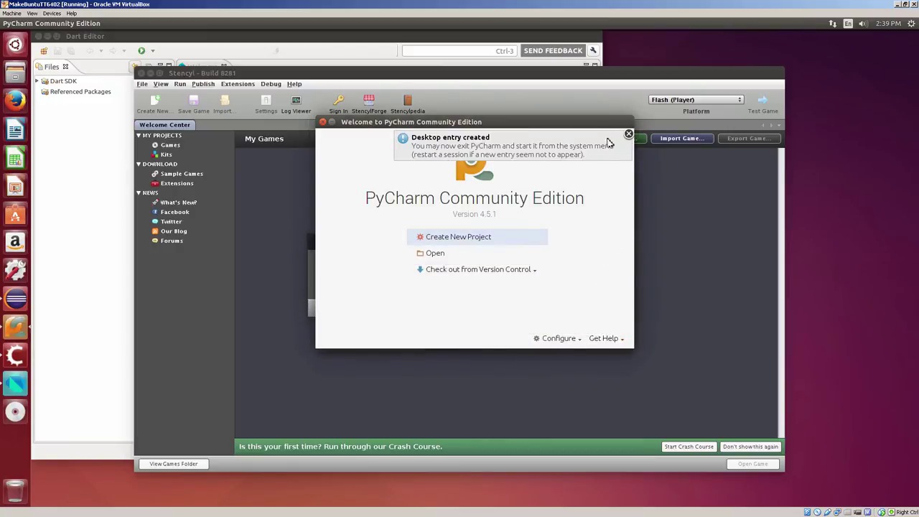
{"action": "left_click", "coordinate": [629, 134]}
{"action": "left_click_drag", "start_coordinate": [548, 131], "coordinate": [278, 111]}
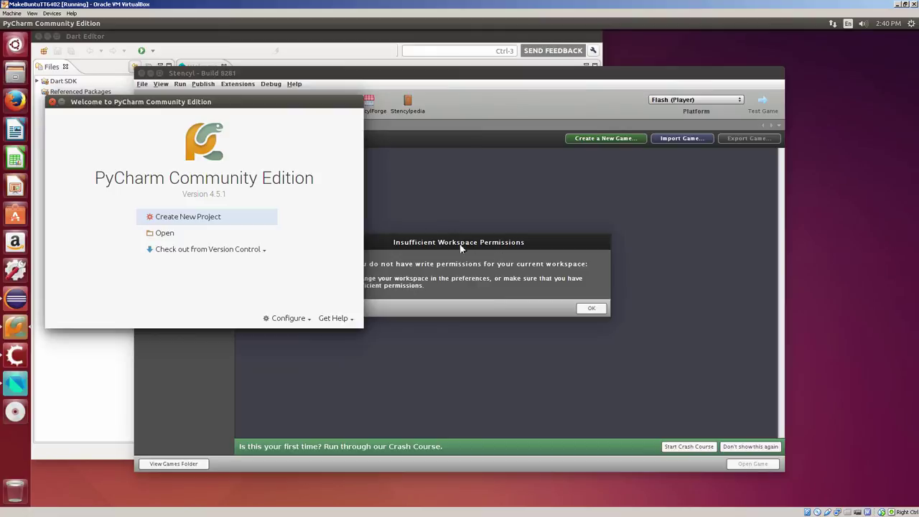
{"action": "left_click", "coordinate": [589, 308]}
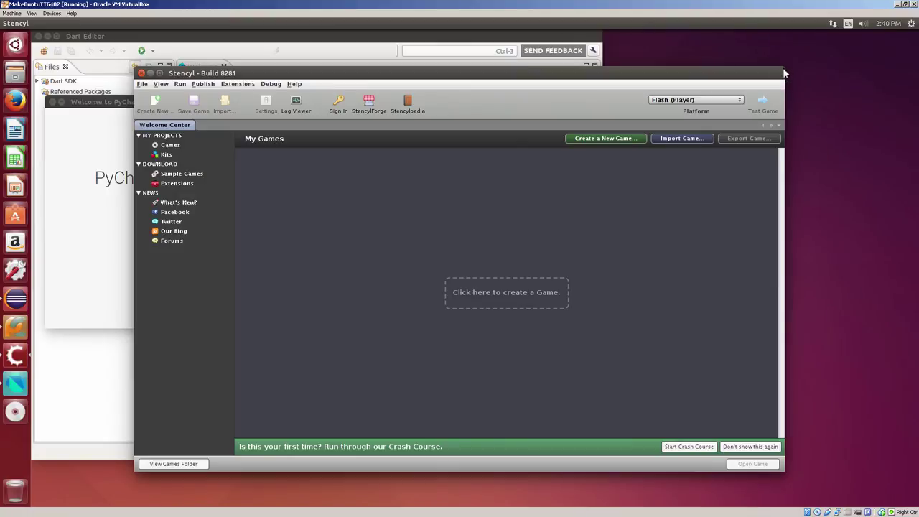
{"action": "left_click_drag", "start_coordinate": [782, 70], "coordinate": [783, 127]}
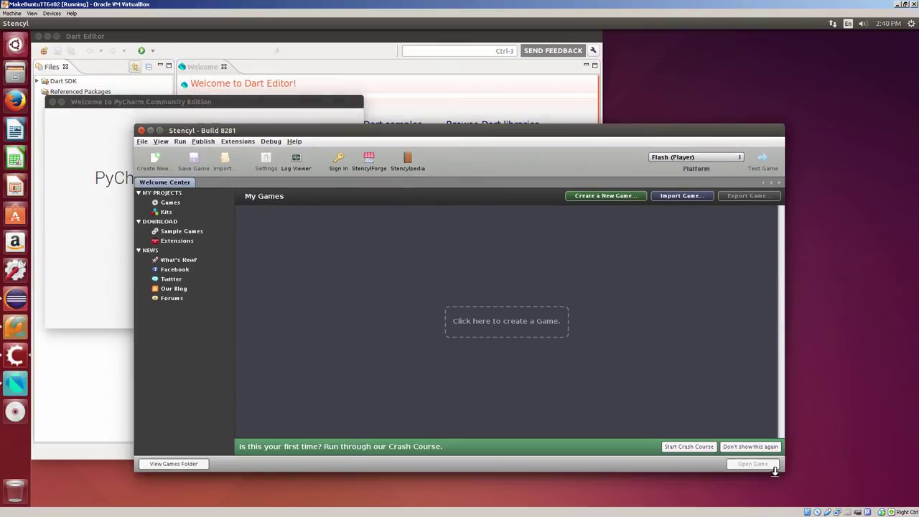
{"action": "left_click_drag", "start_coordinate": [387, 130], "coordinate": [686, 25]}
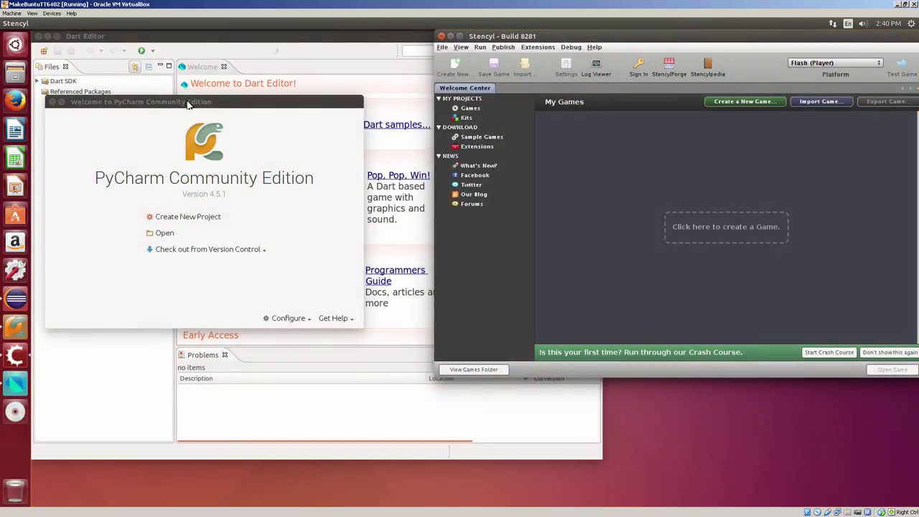
{"action": "left_click_drag", "start_coordinate": [187, 104], "coordinate": [750, 284]}
- View the Dart Editor maximized, restore it and place its window in the lower-left area of the desktop
{"action": "left_click", "coordinate": [139, 42]}
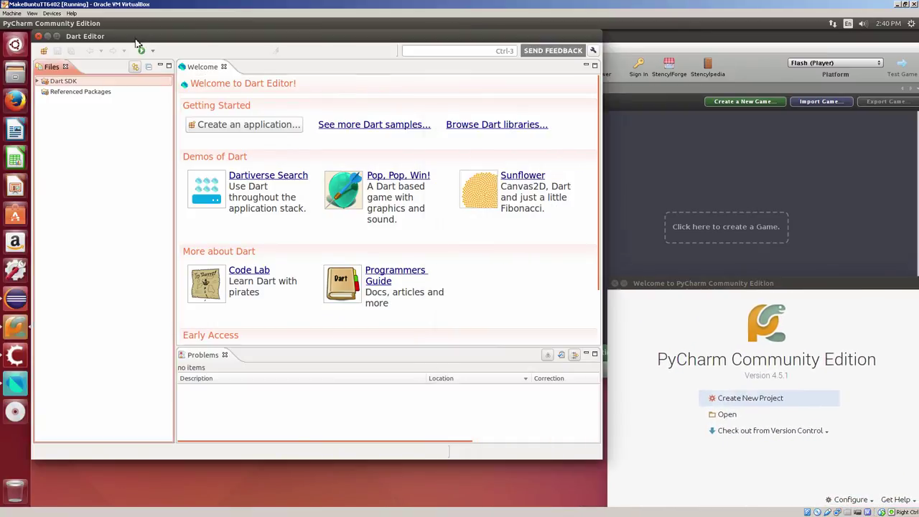
{"action": "left_click", "coordinate": [56, 36]}
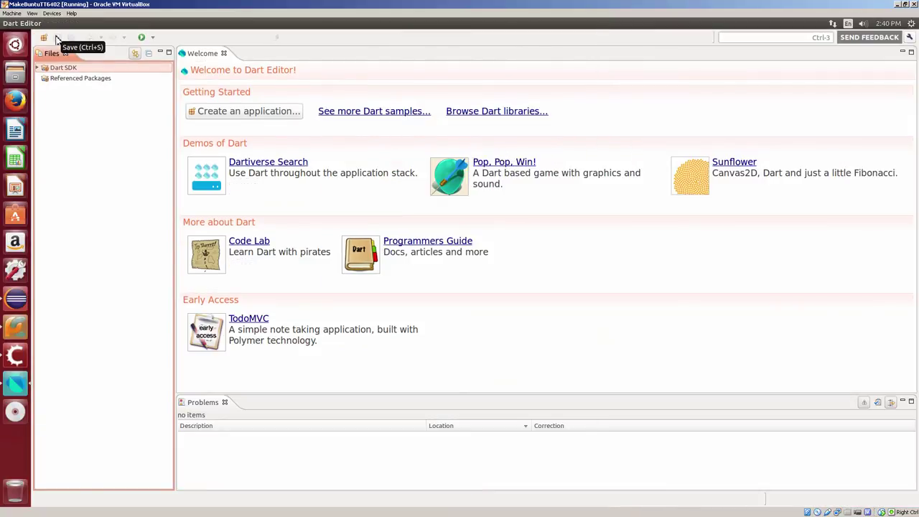
{"action": "mouse_move", "coordinate": [79, 22]}
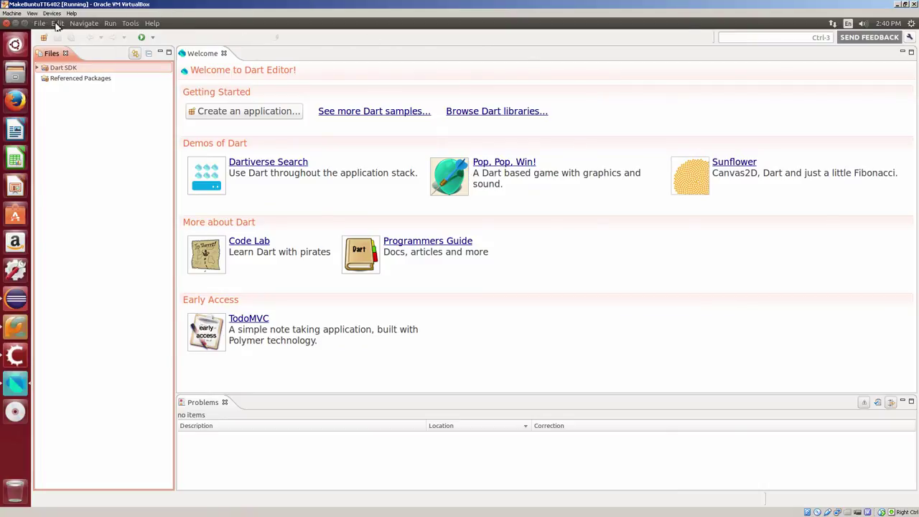
{"action": "double_click", "coordinate": [198, 28]}
{"action": "left_click_drag", "start_coordinate": [201, 52], "coordinate": [166, 301]}
- Dismiss the Ubuntu internal error dialog and close Eclipse's Welcome page to show the Java workbench
{"action": "left_click", "coordinate": [454, 271]}
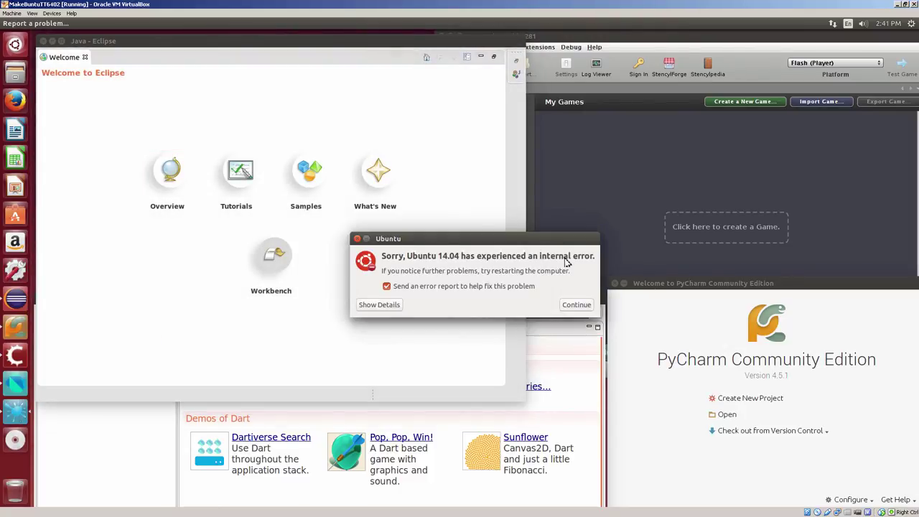
{"action": "left_click", "coordinate": [583, 307]}
{"action": "left_click", "coordinate": [554, 306]}
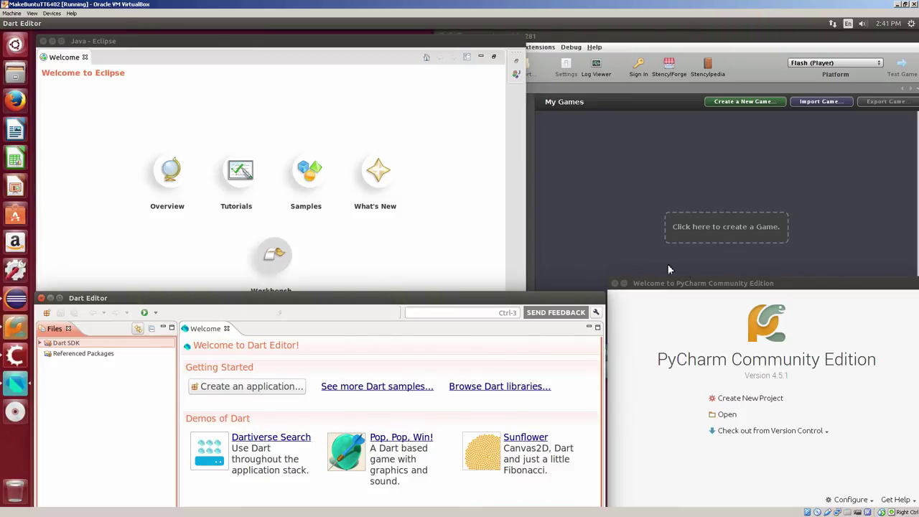
{"action": "left_click", "coordinate": [108, 77]}
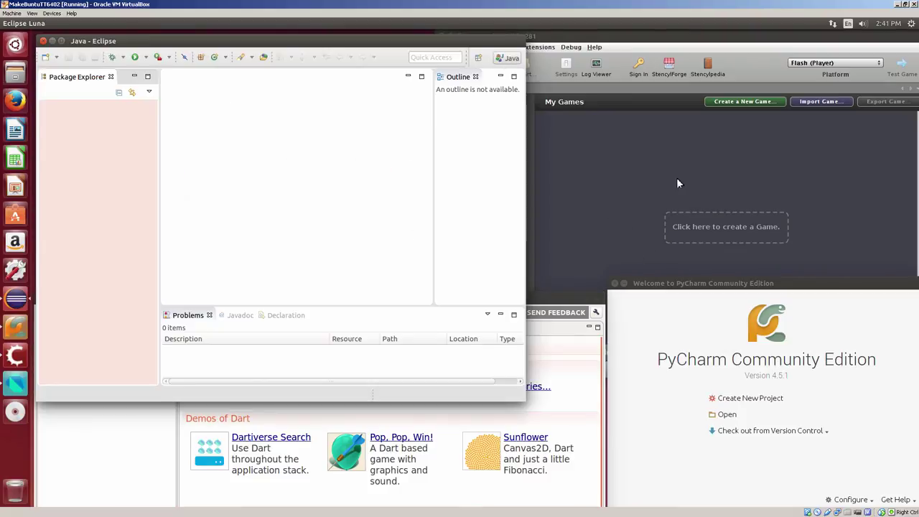